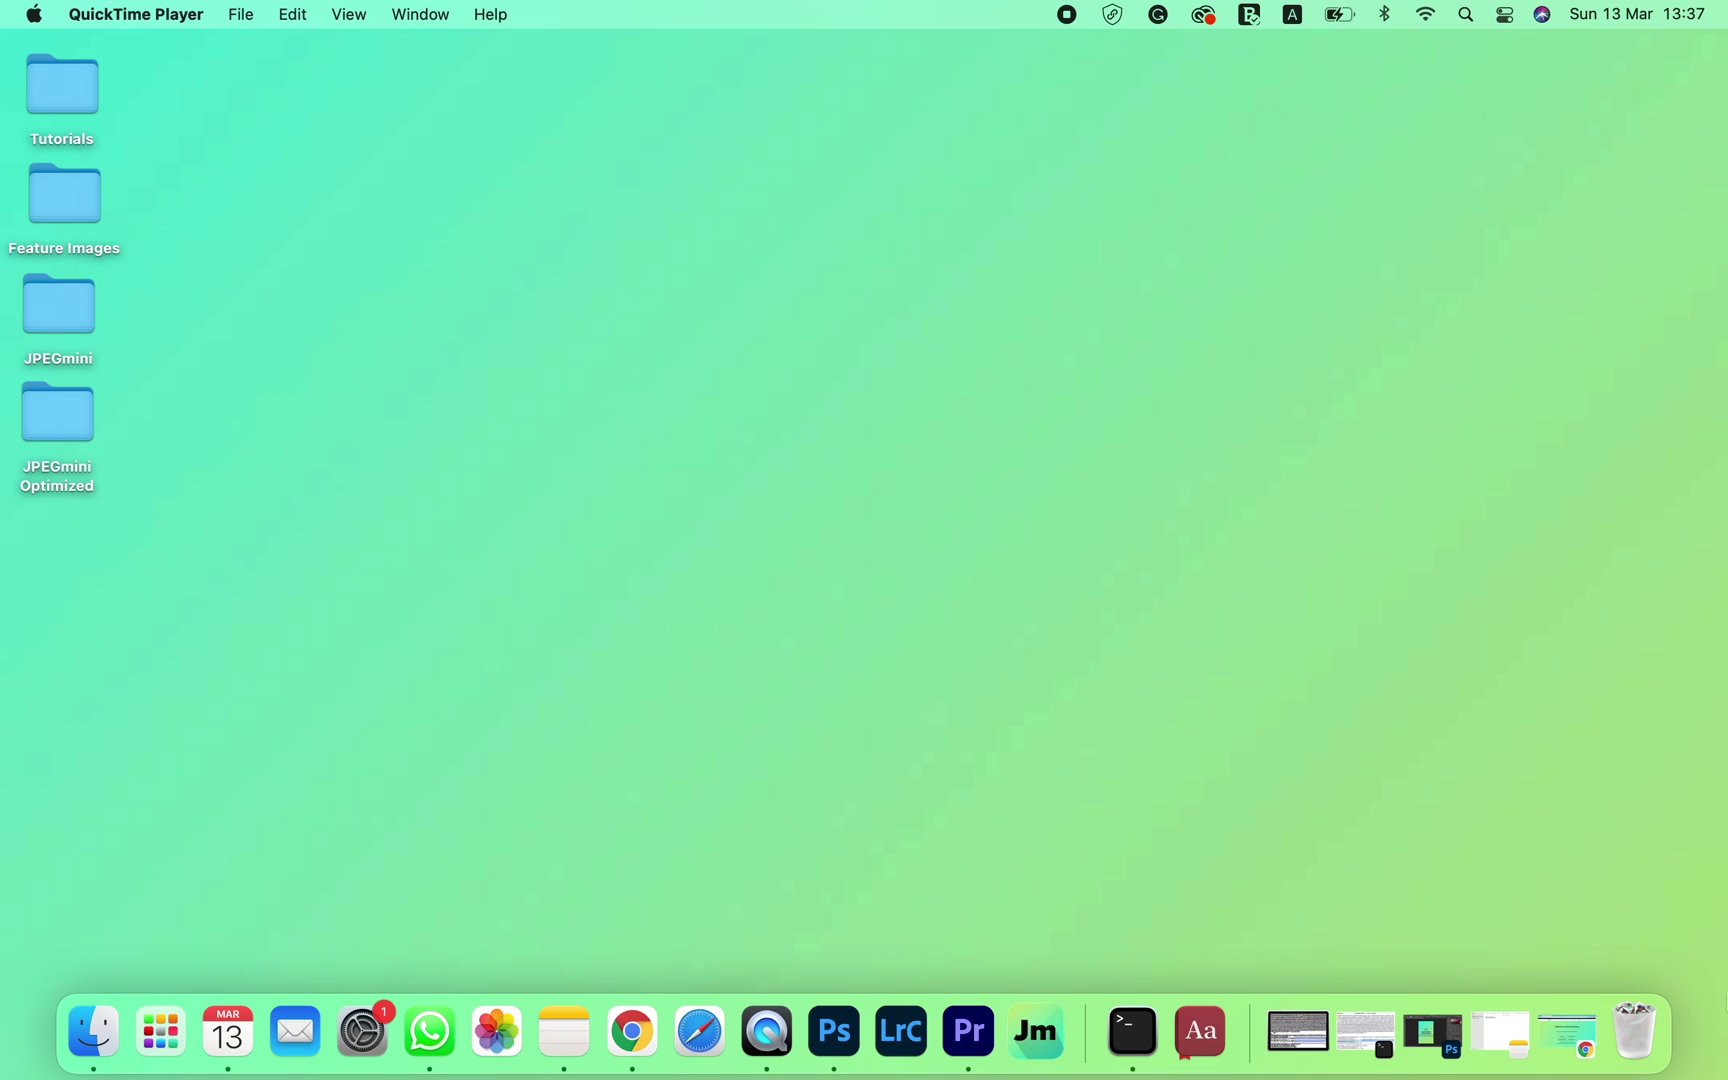
Restore the JPEGmini download page and download the Lightroom Plugin 3 disk image
click(1568, 1032)
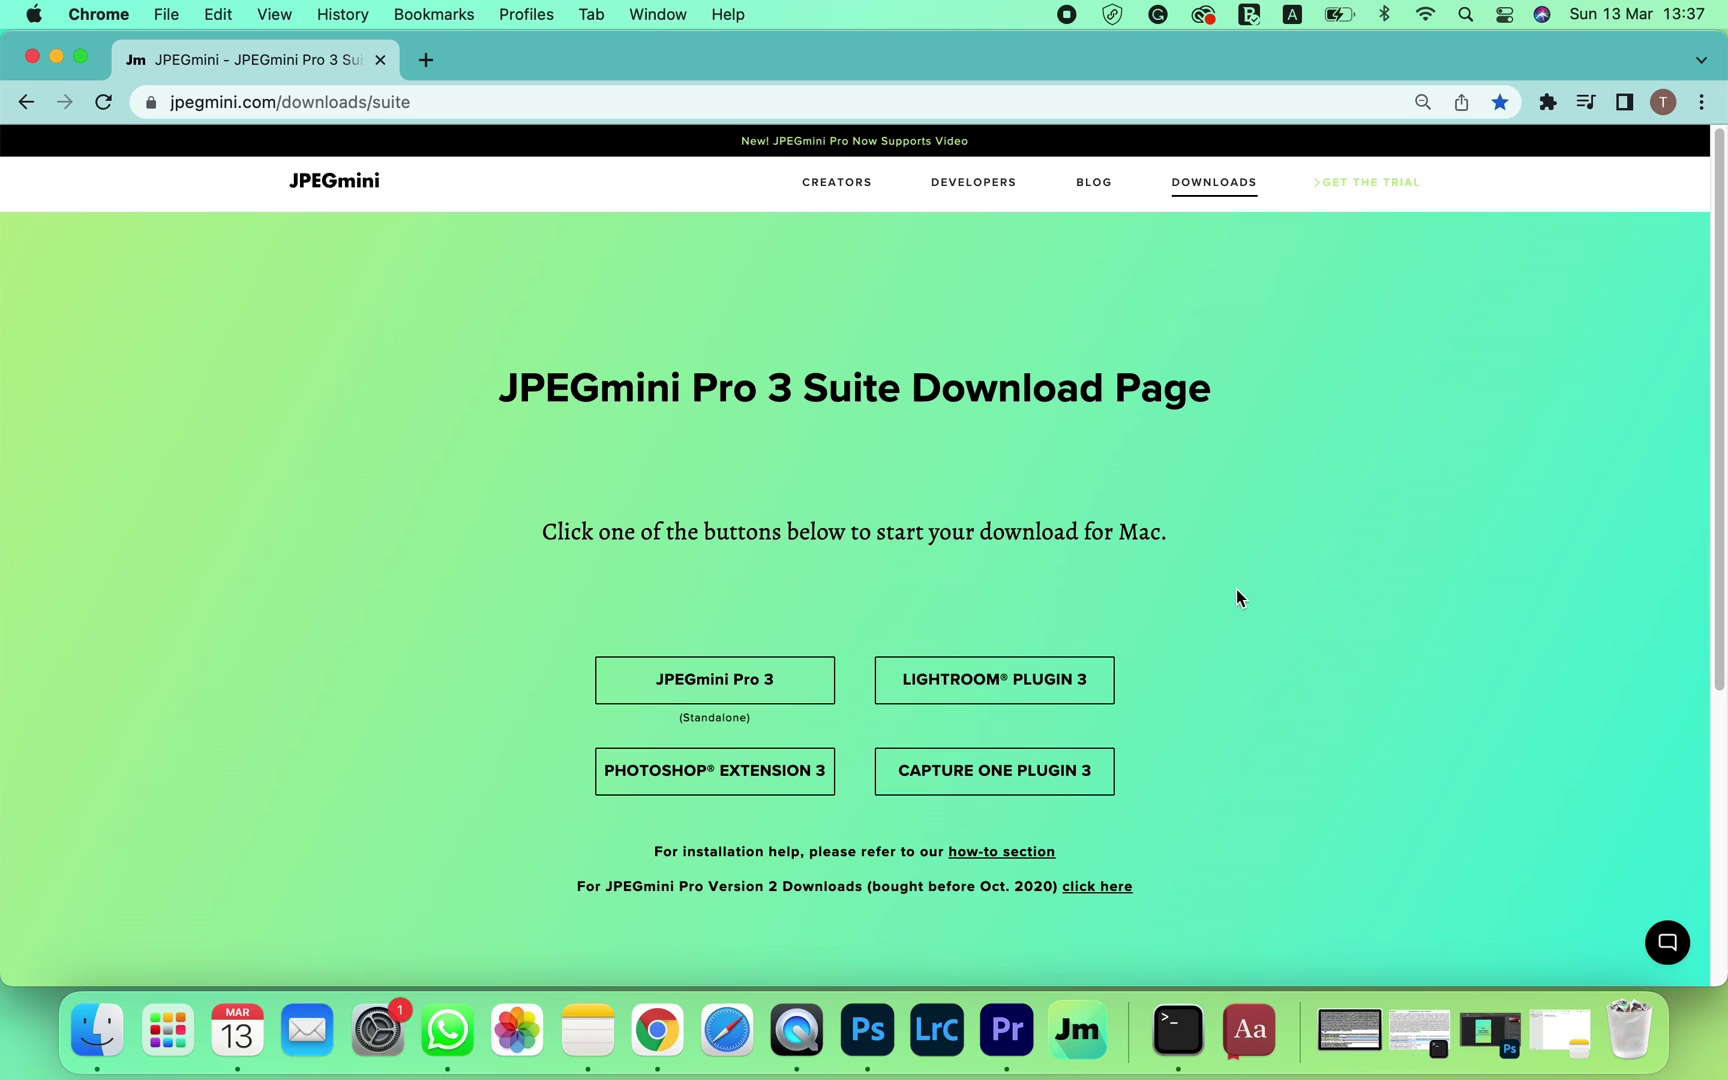
click(1104, 692)
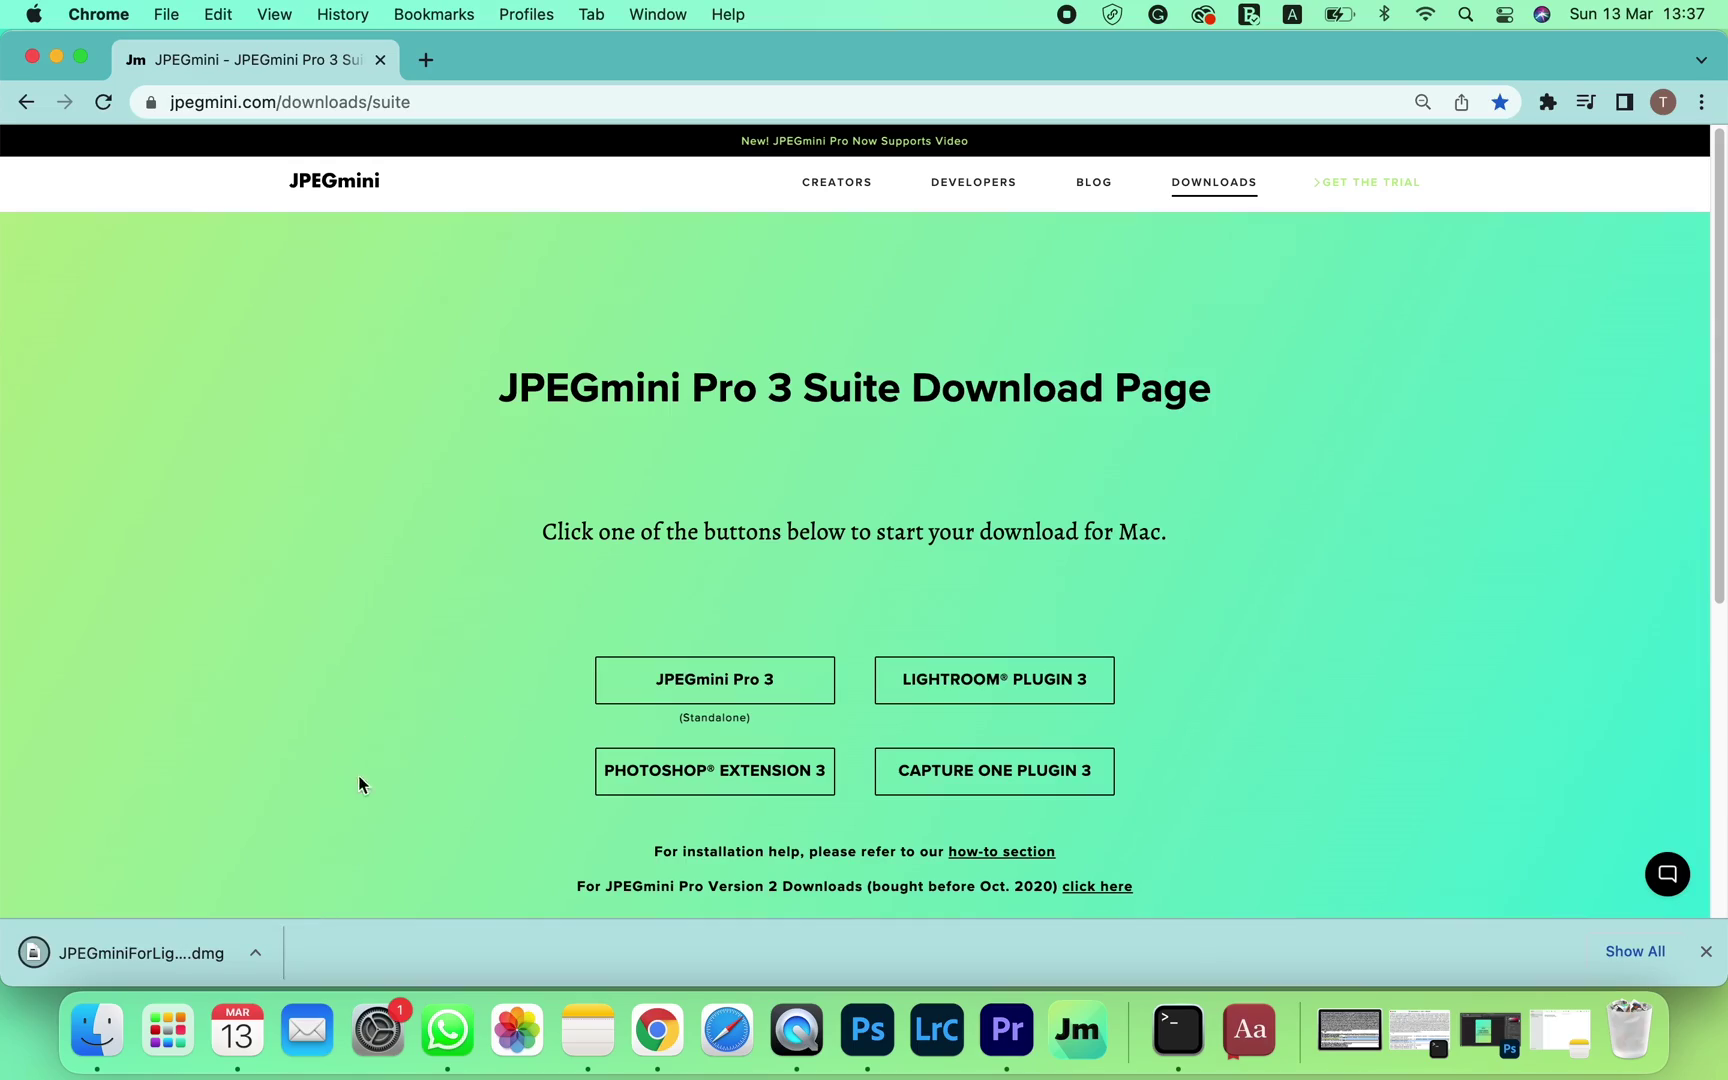
Launch the downloaded plugin dmg and agree to its license to mount the disk image
click(140, 953)
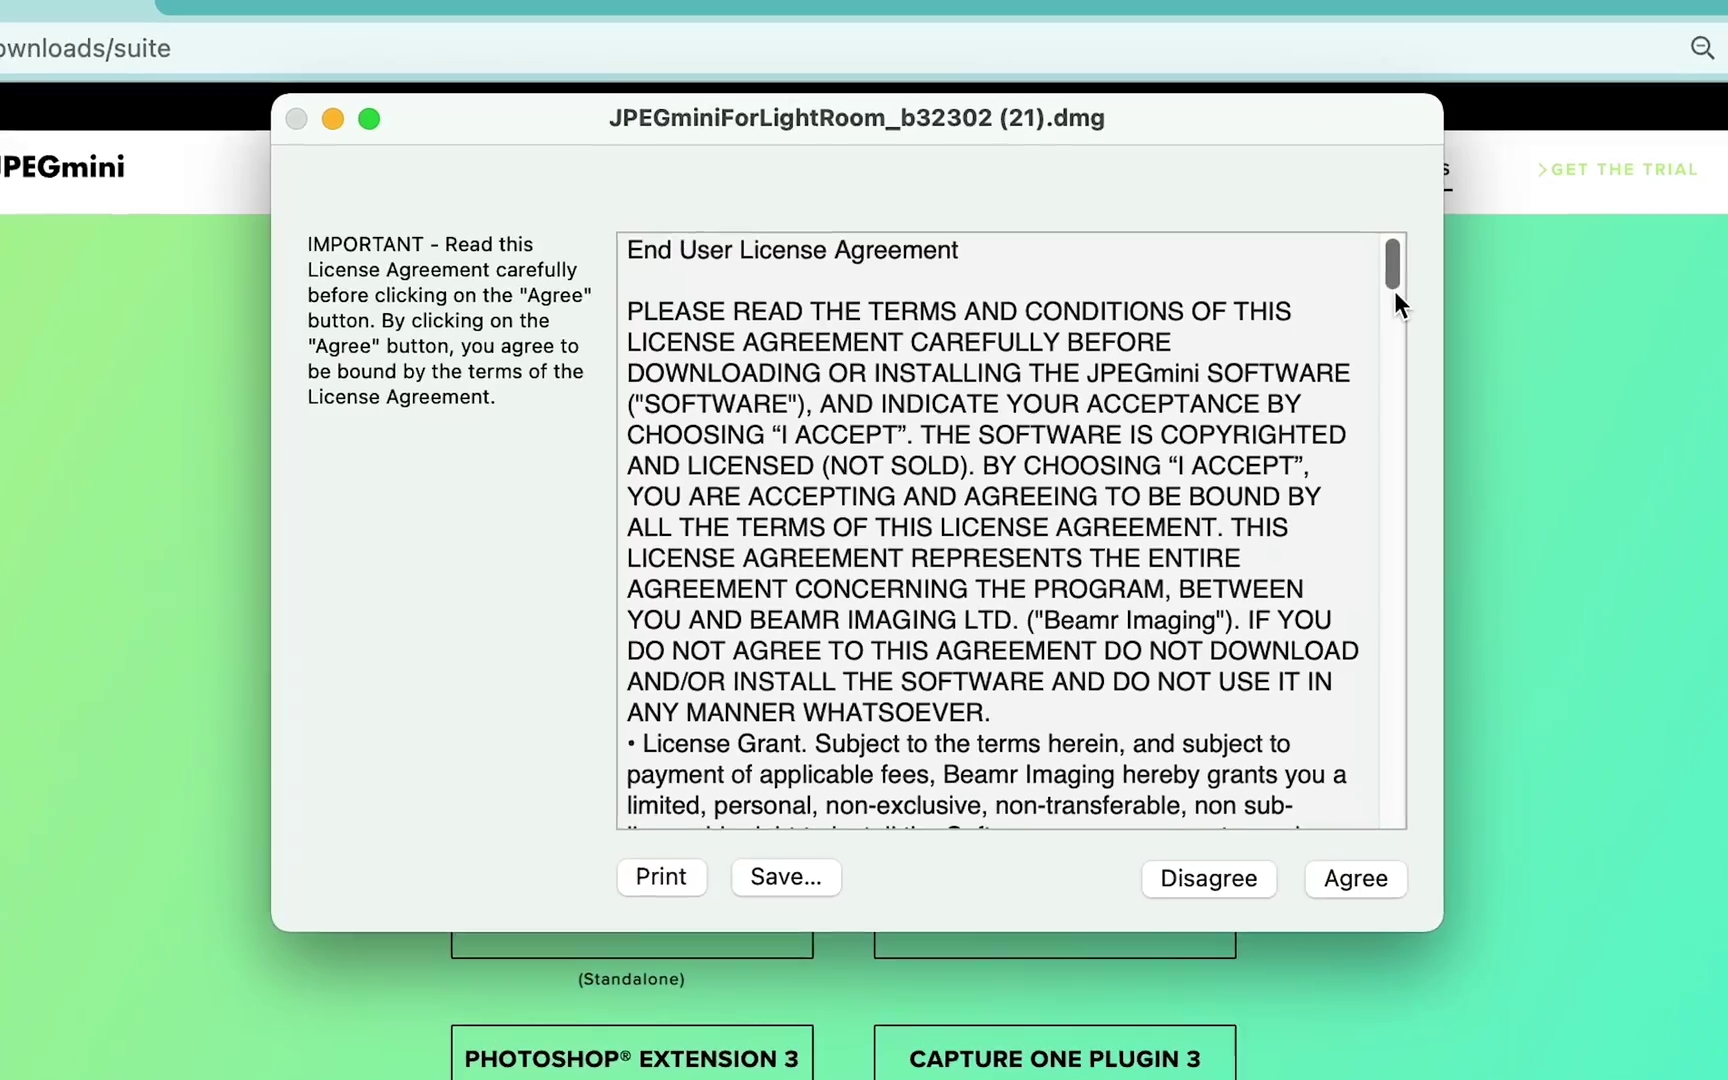
drag(1364, 264, 1436, 865)
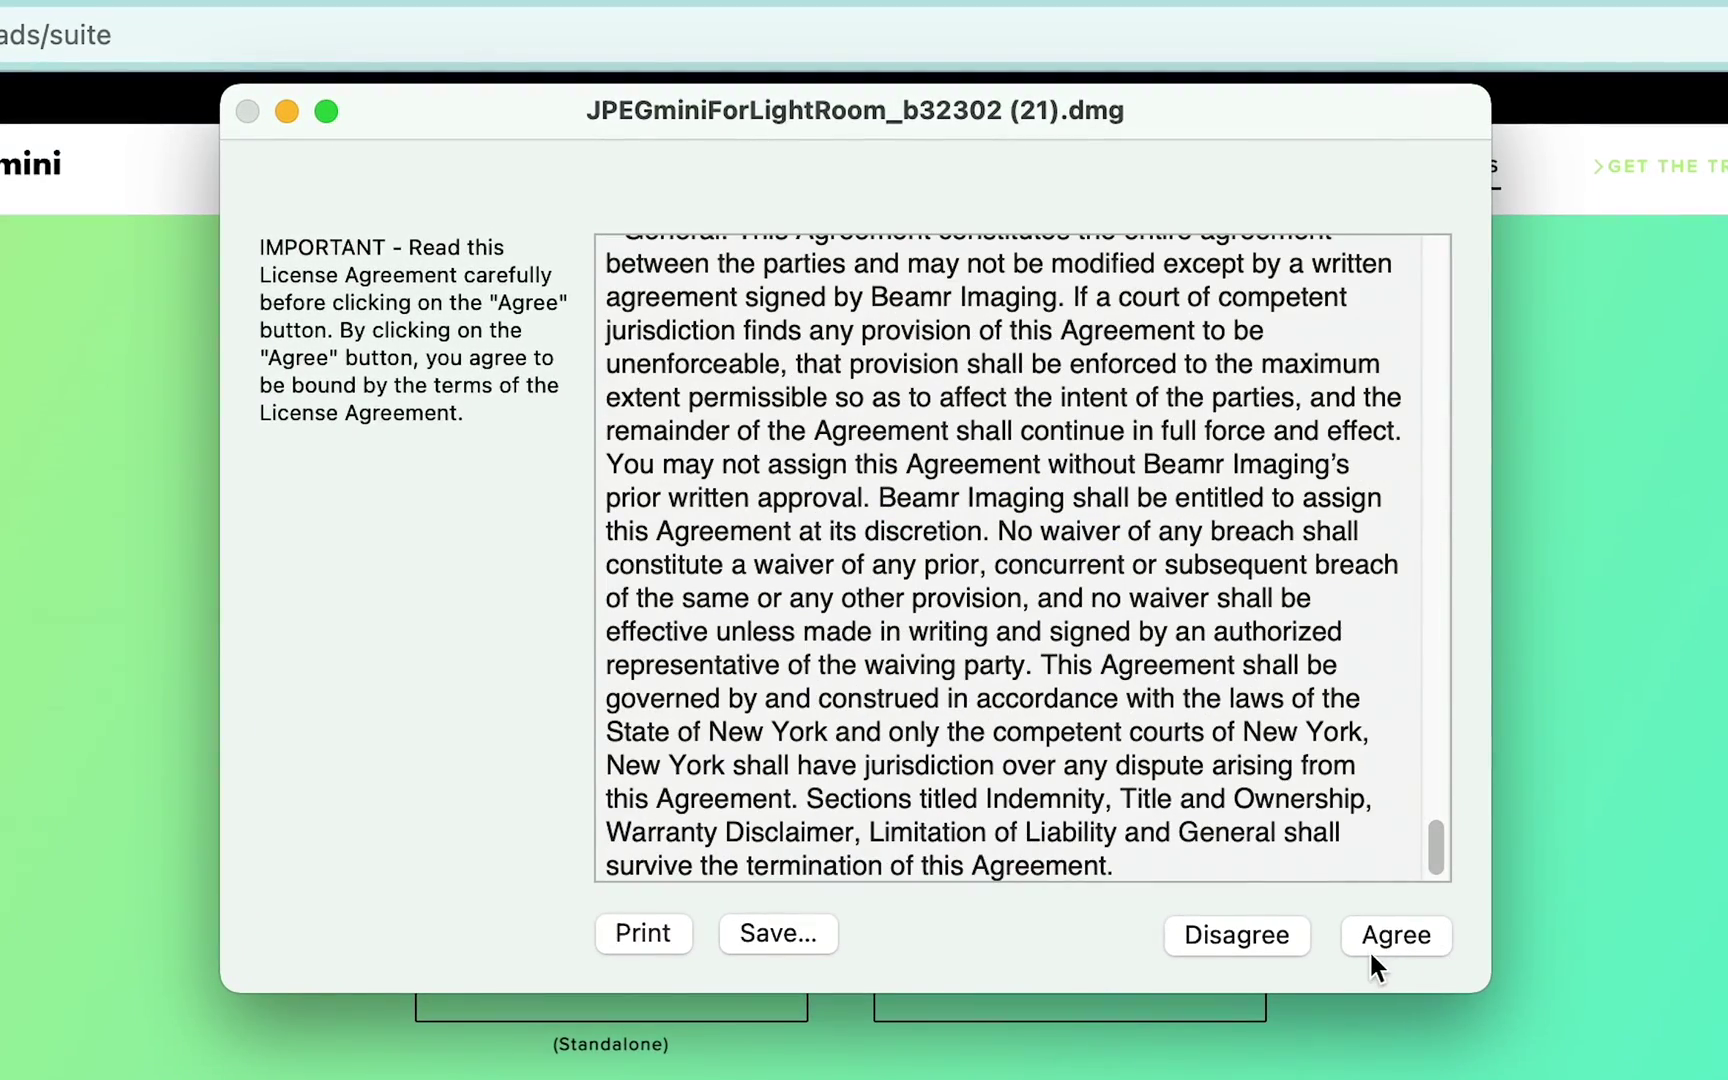
click(1424, 931)
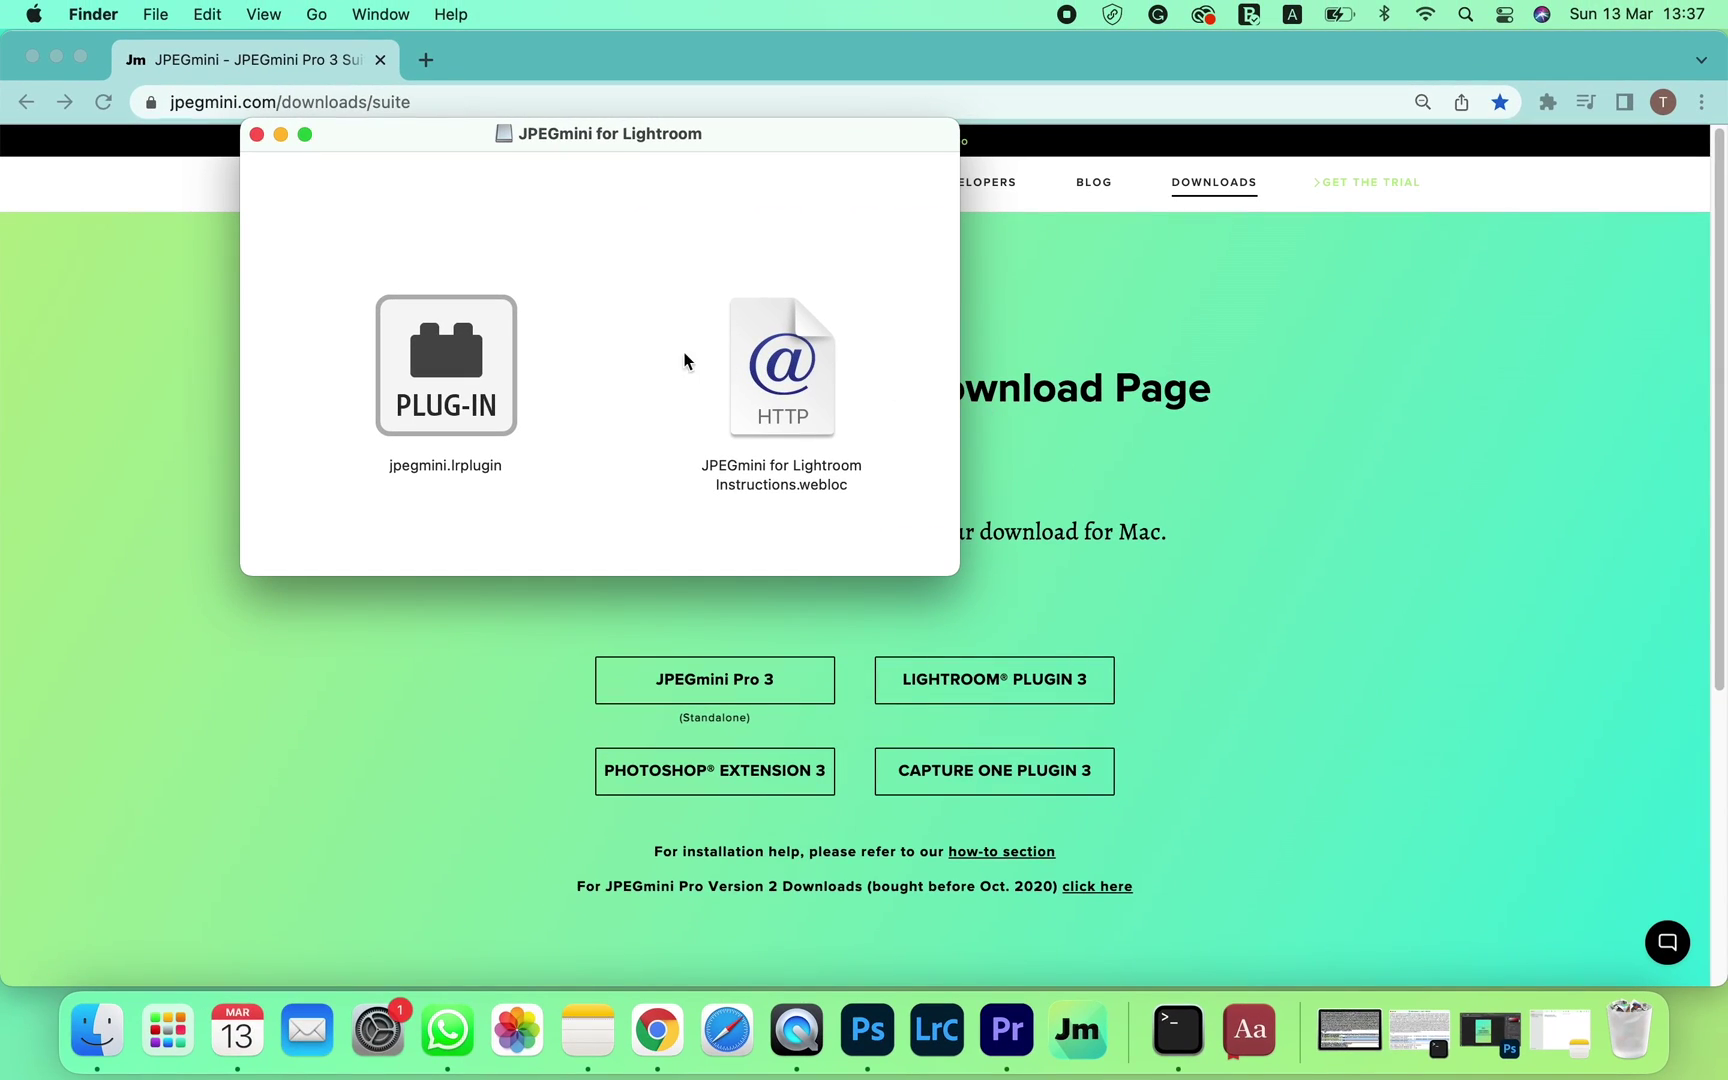
Copy the jpegmini.lrplugin file from the mounted disk image
right_click(502, 356)
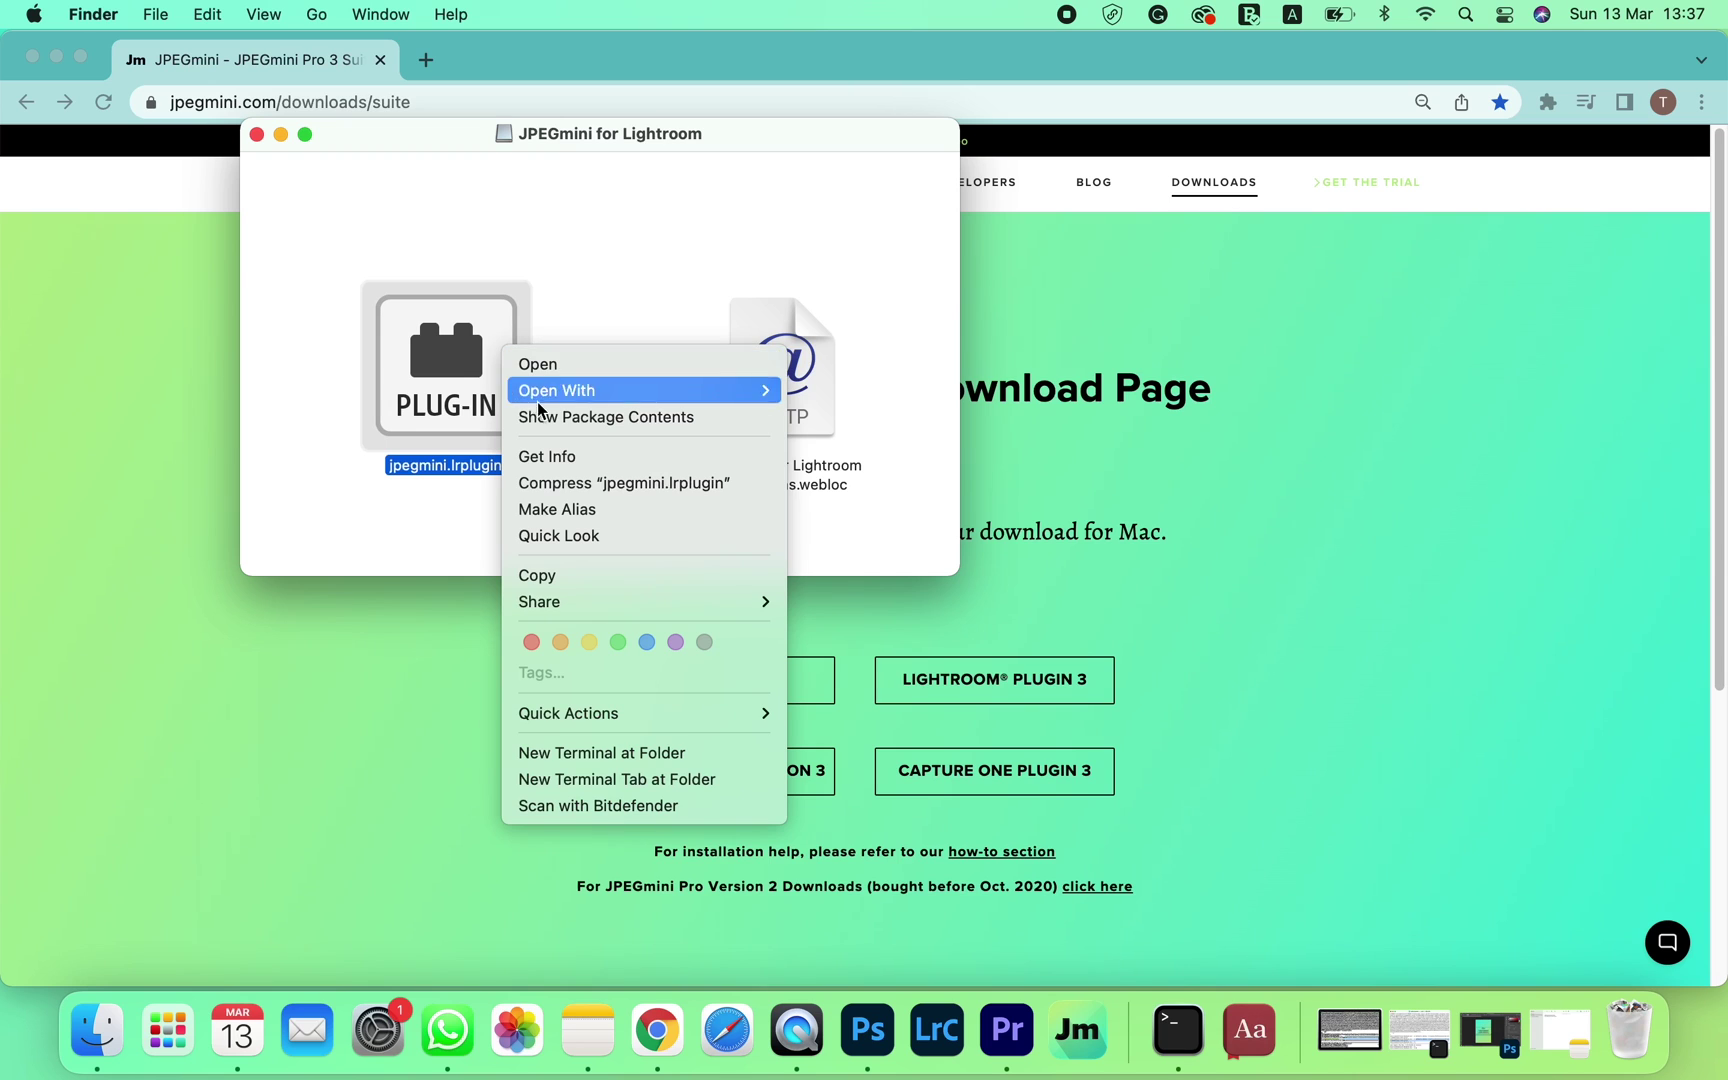
click(591, 566)
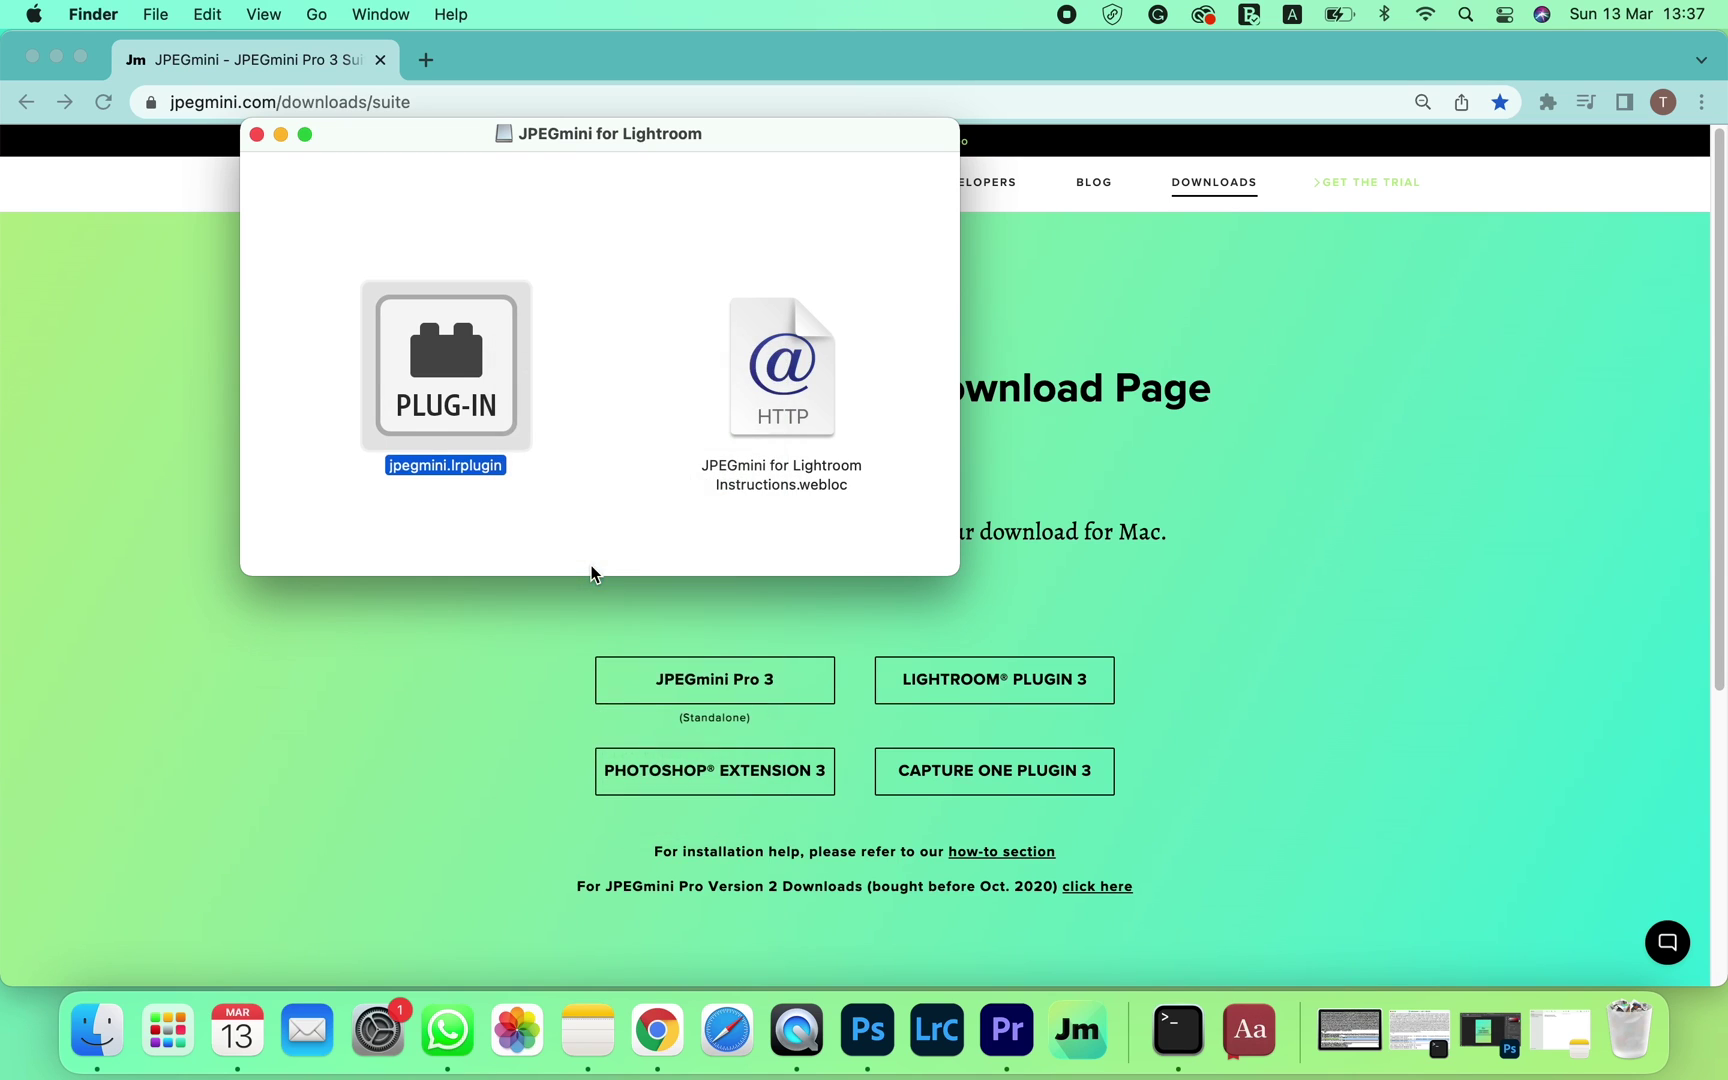
click(256, 134)
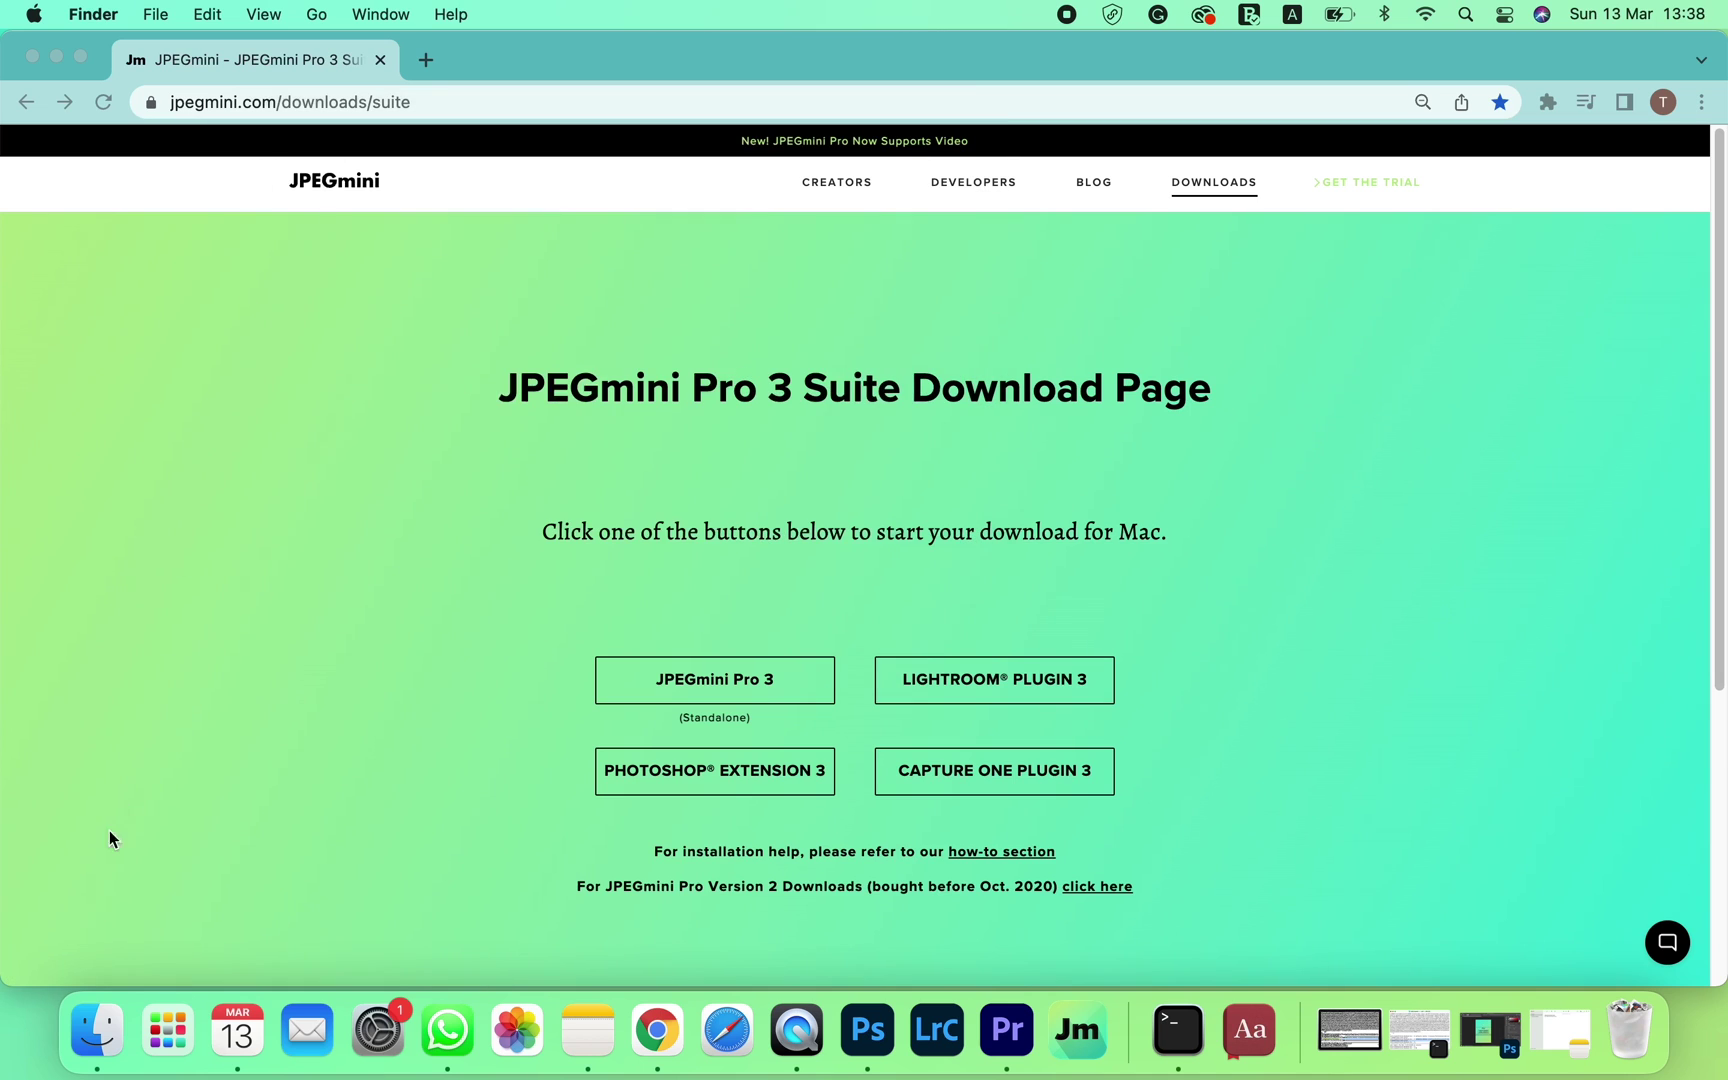
Paste jpegmini.lrplugin into the Documents folder in a new Finder window
click(95, 1030)
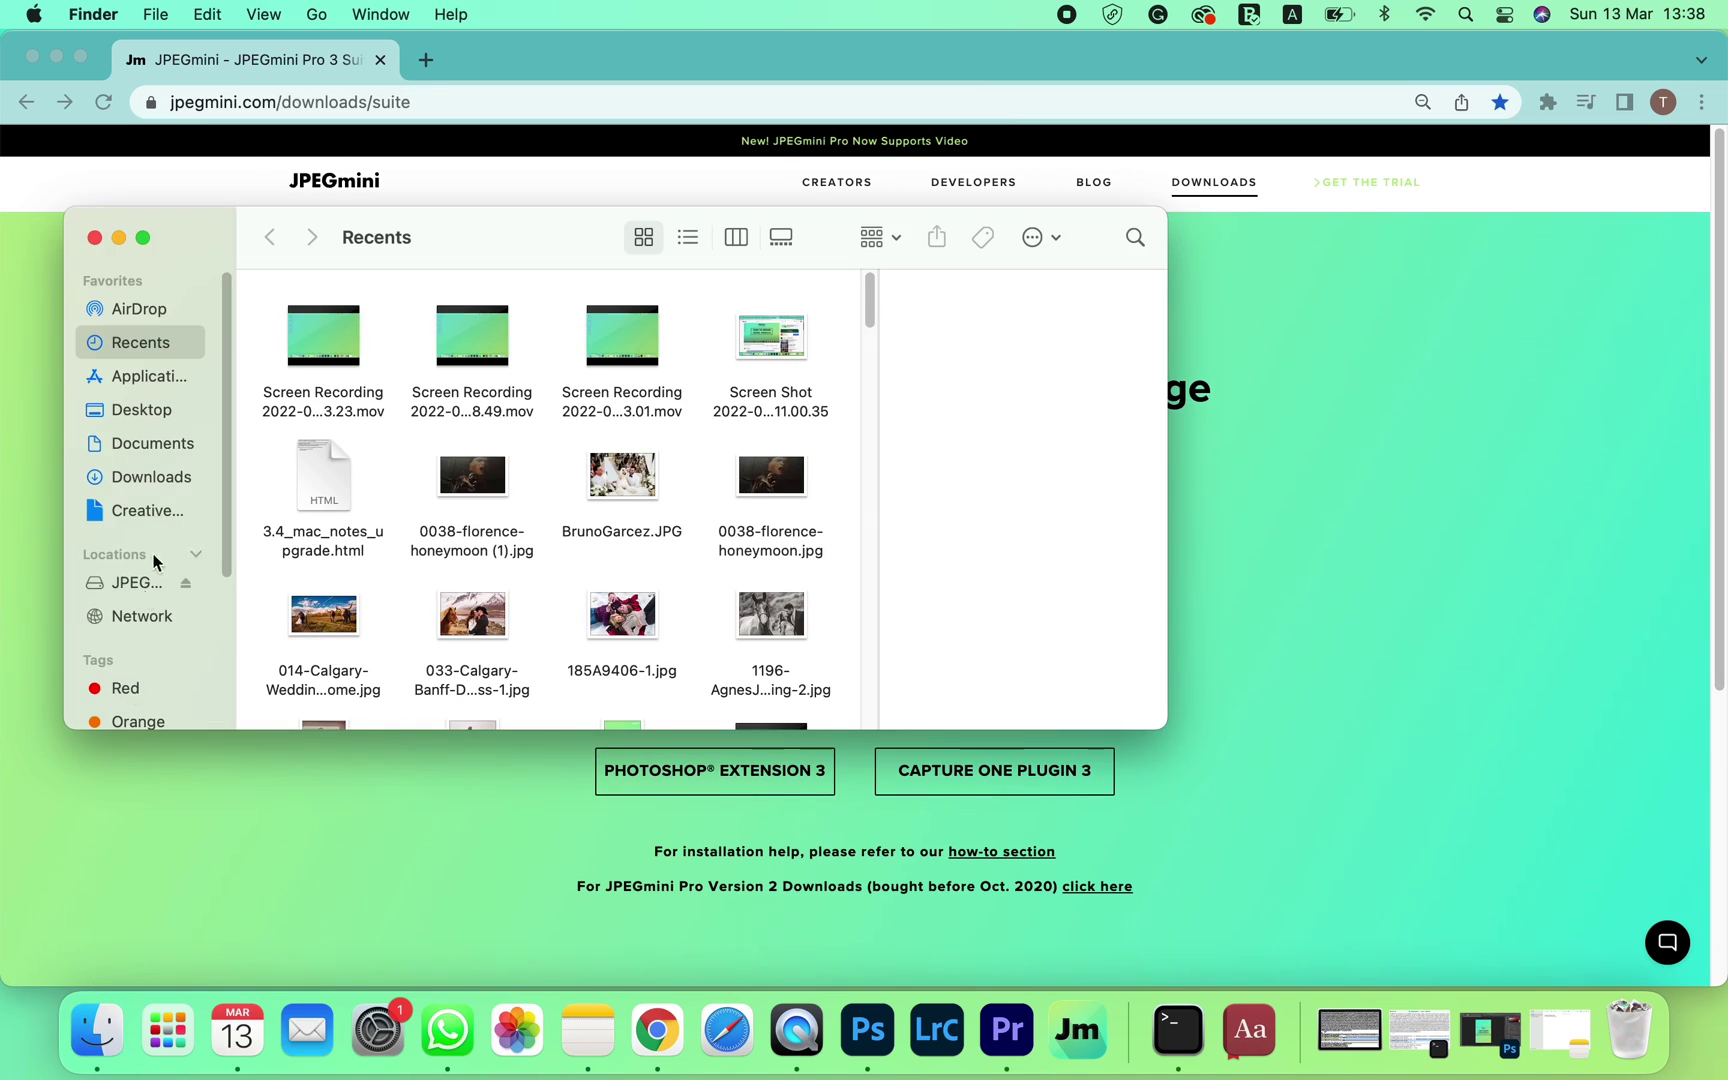
click(162, 436)
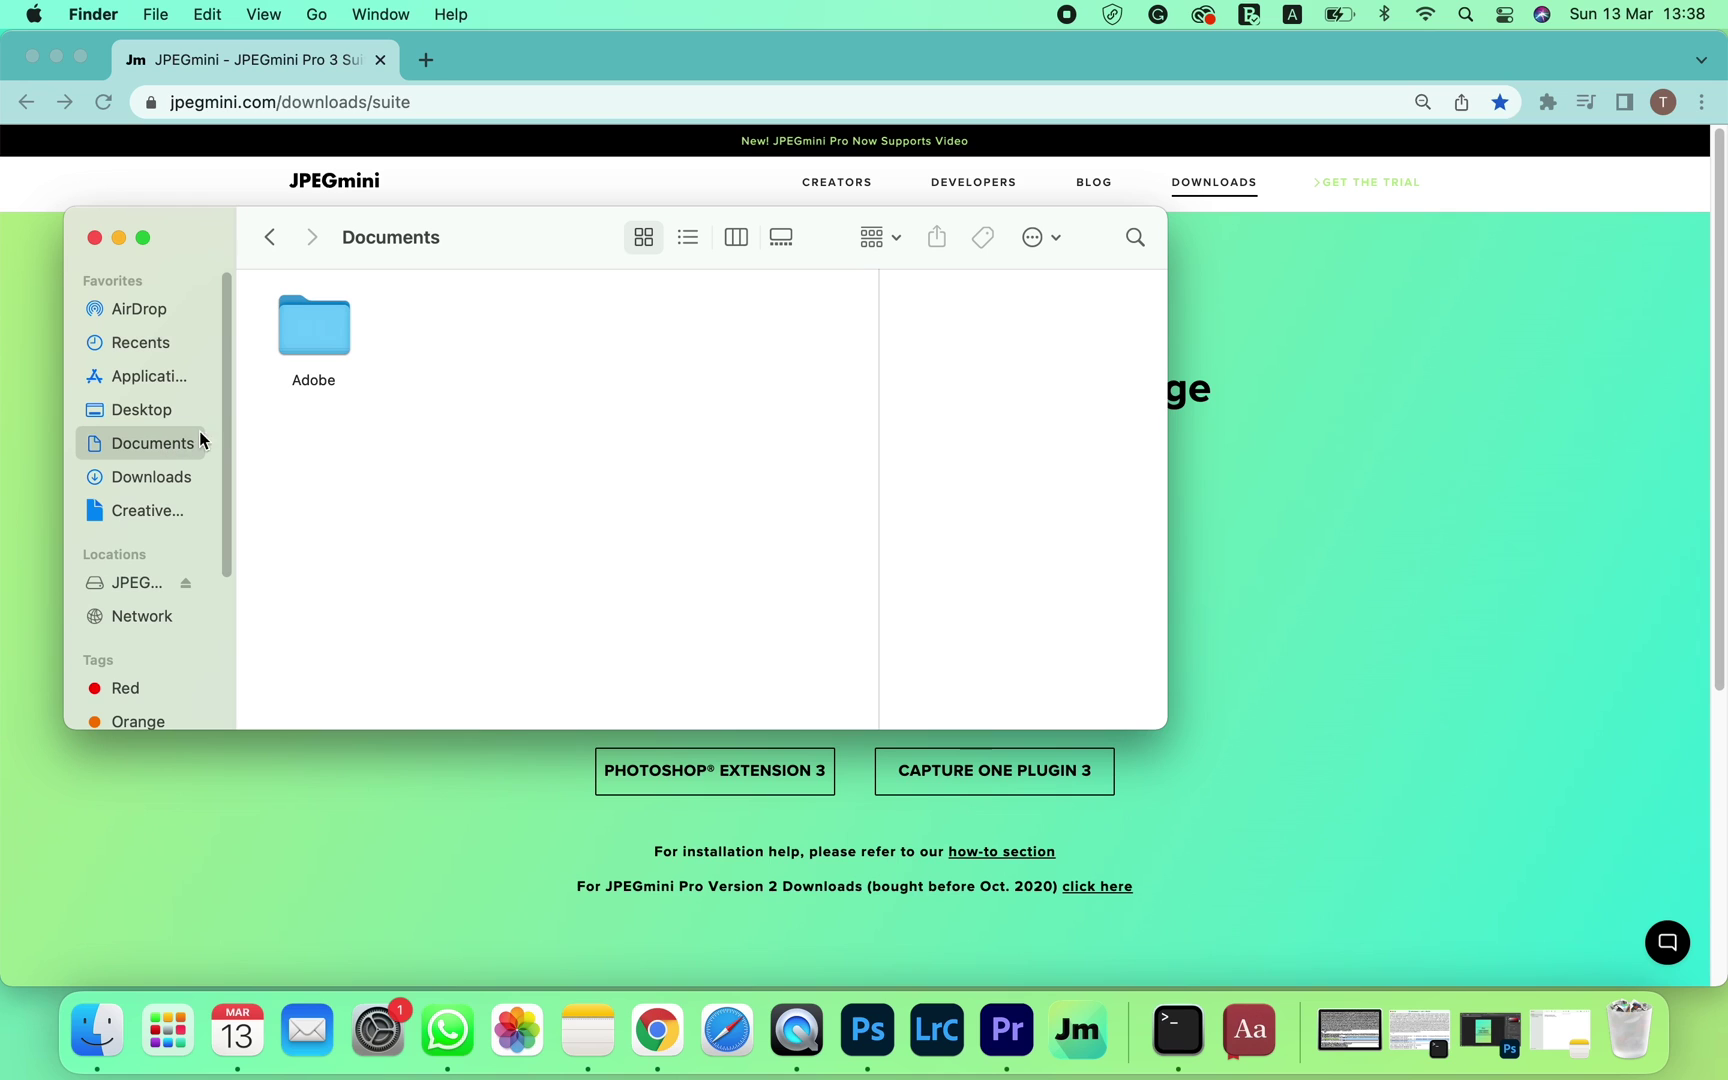
right_click(429, 355)
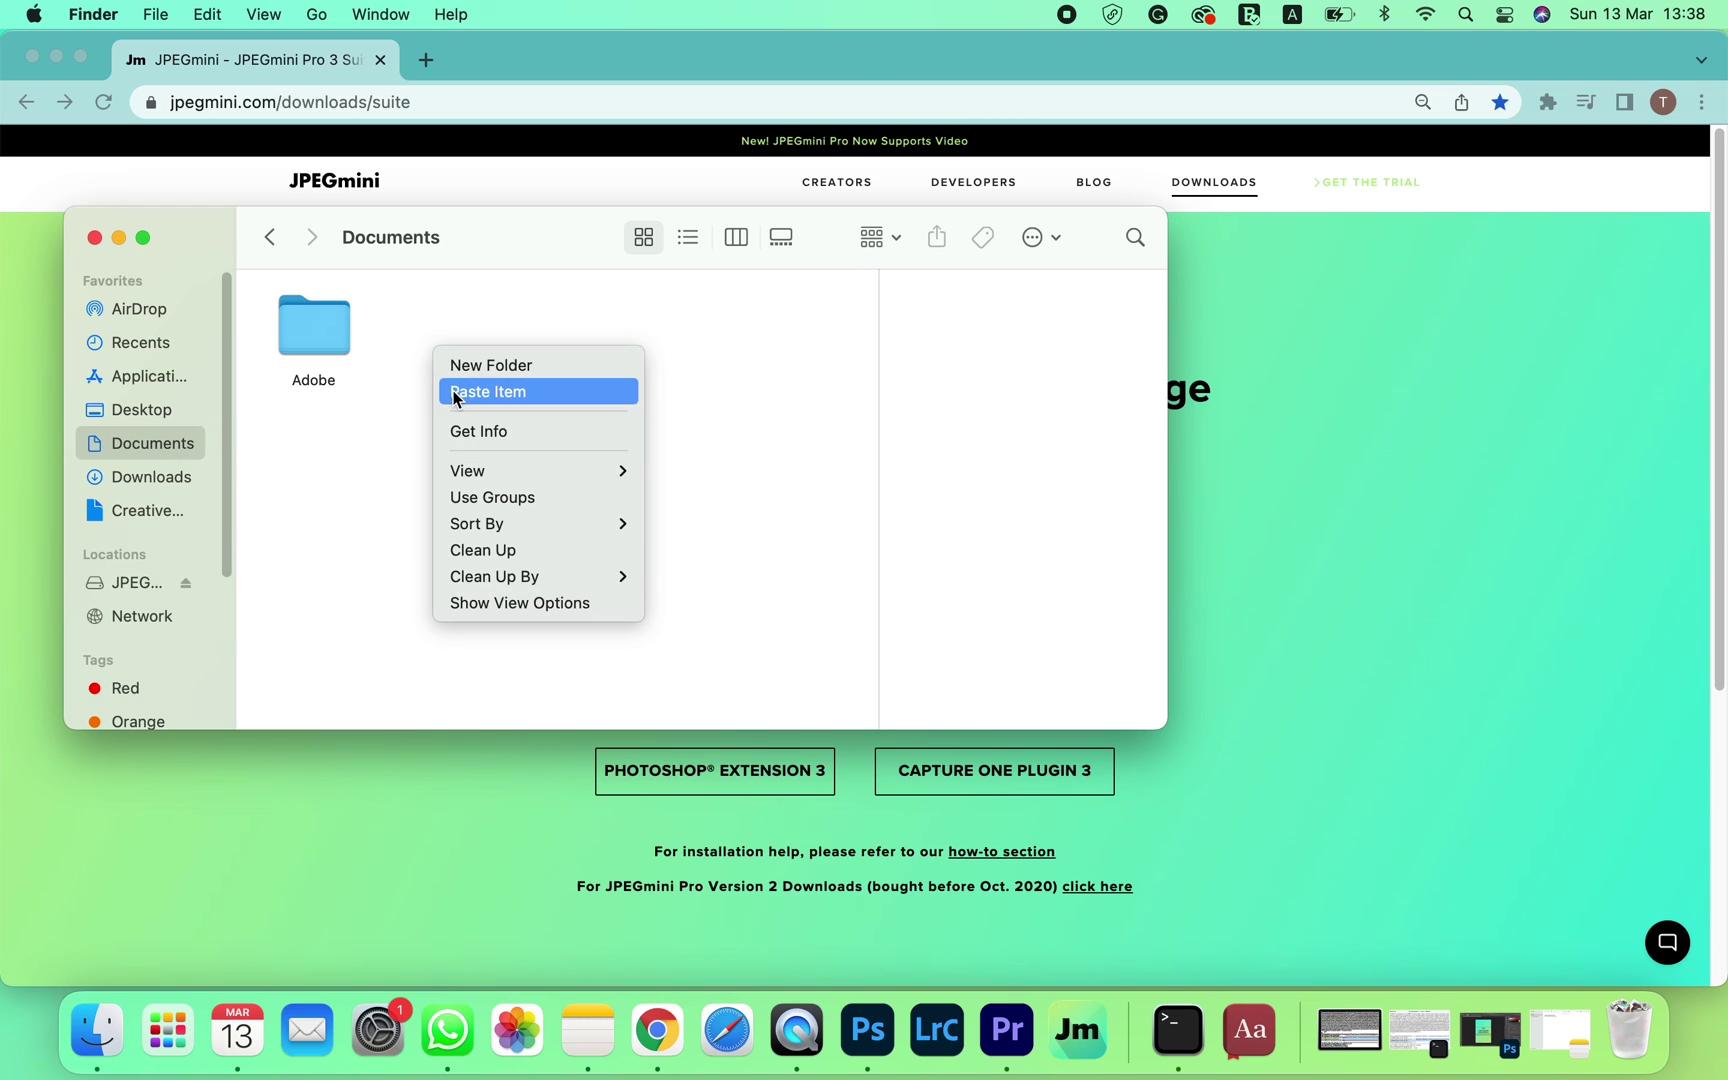
click(453, 394)
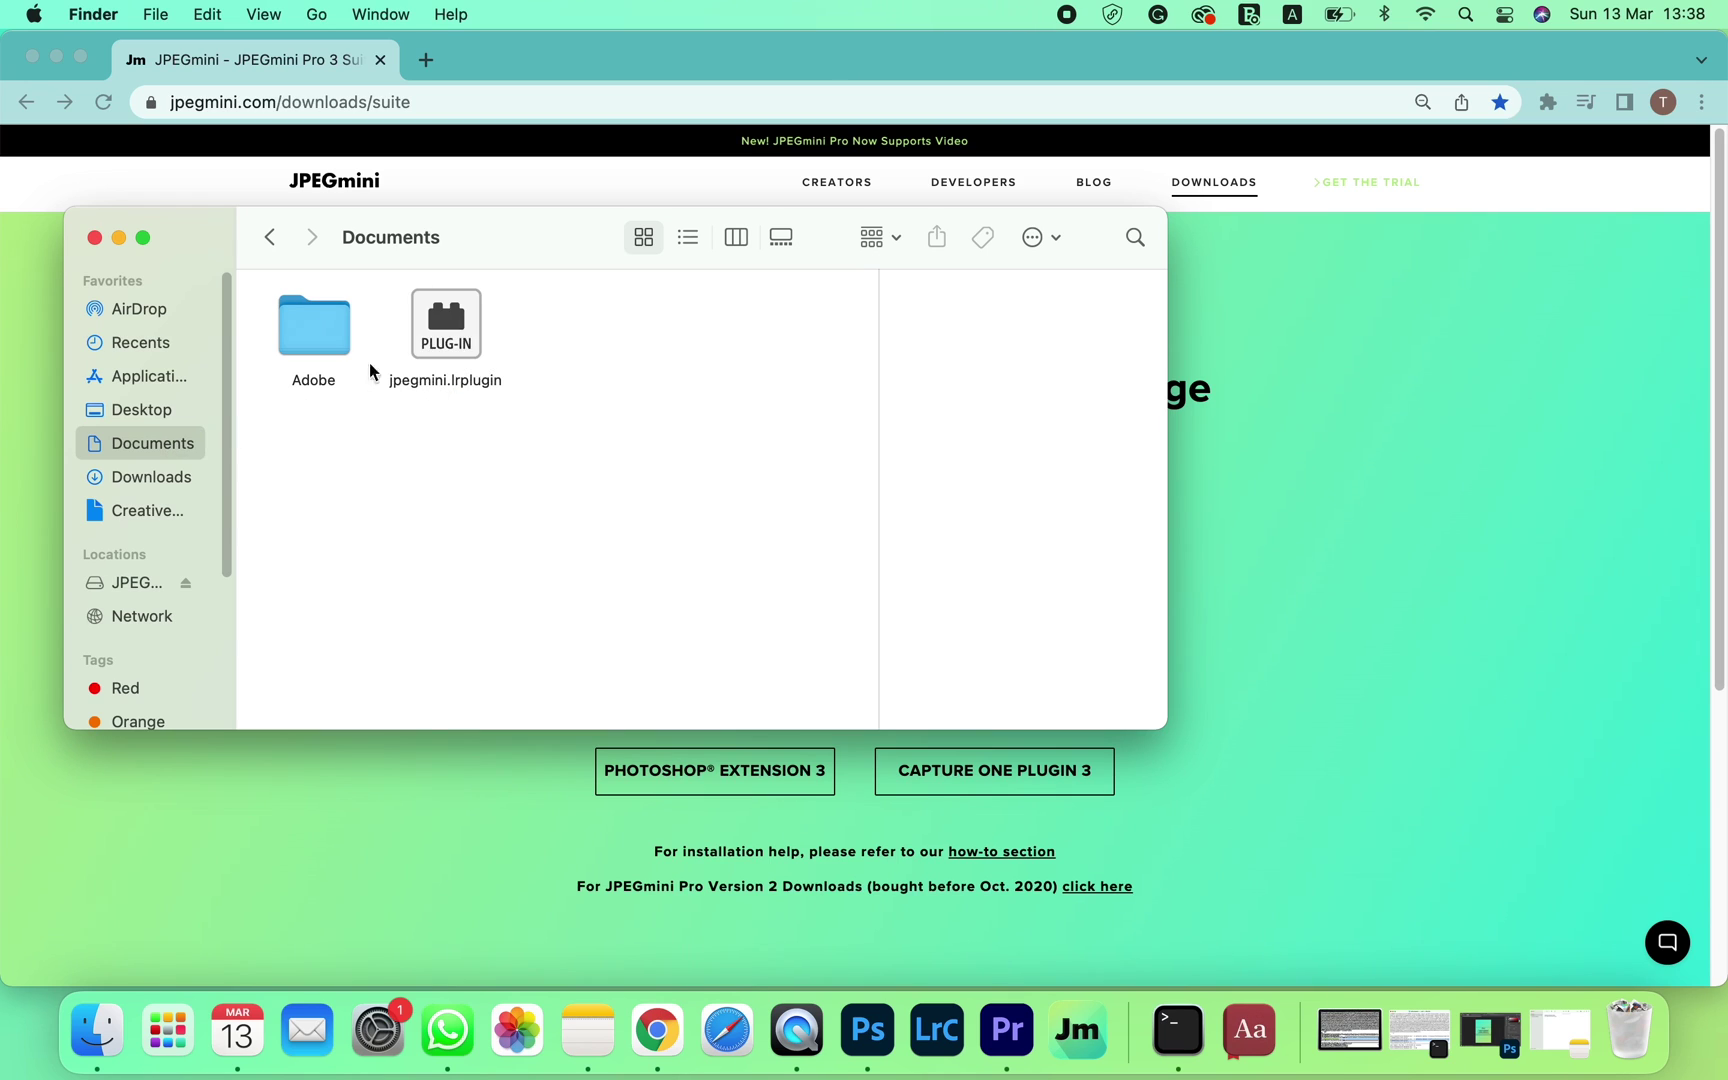
Launch Lightroom Classic and reach the File menu for the Plug-in Manager
click(96, 238)
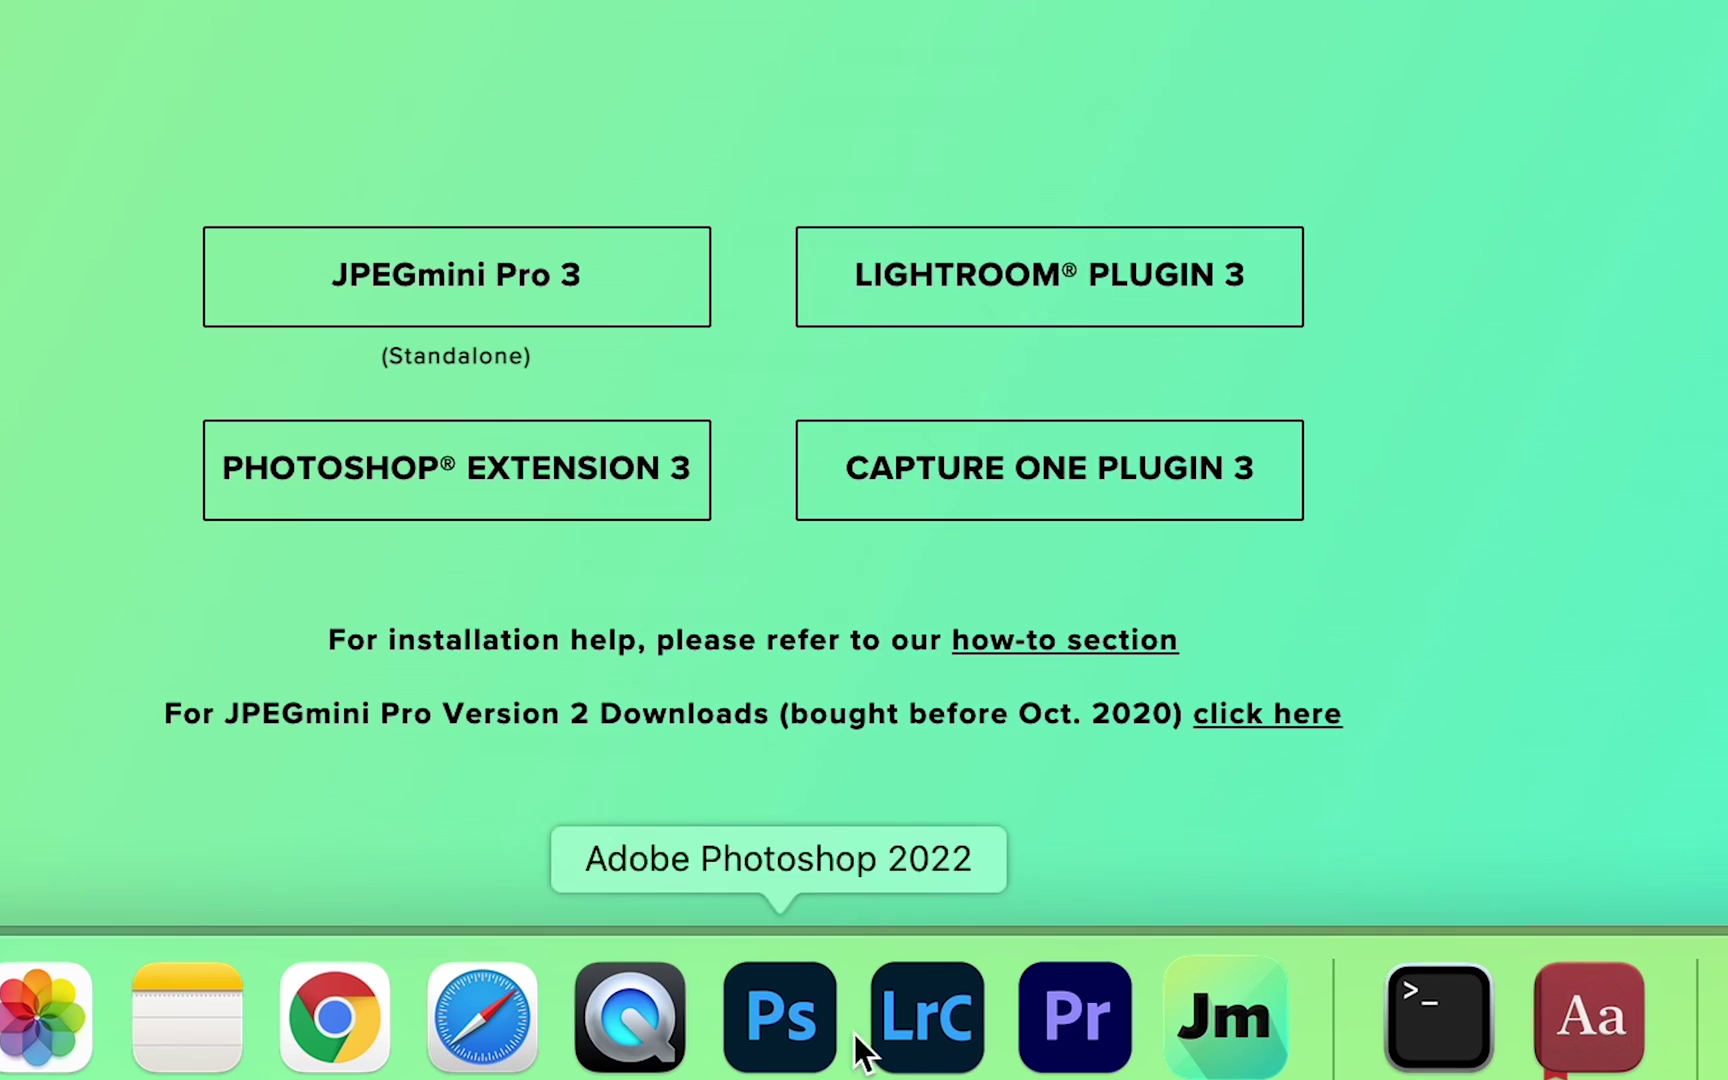
click(933, 1006)
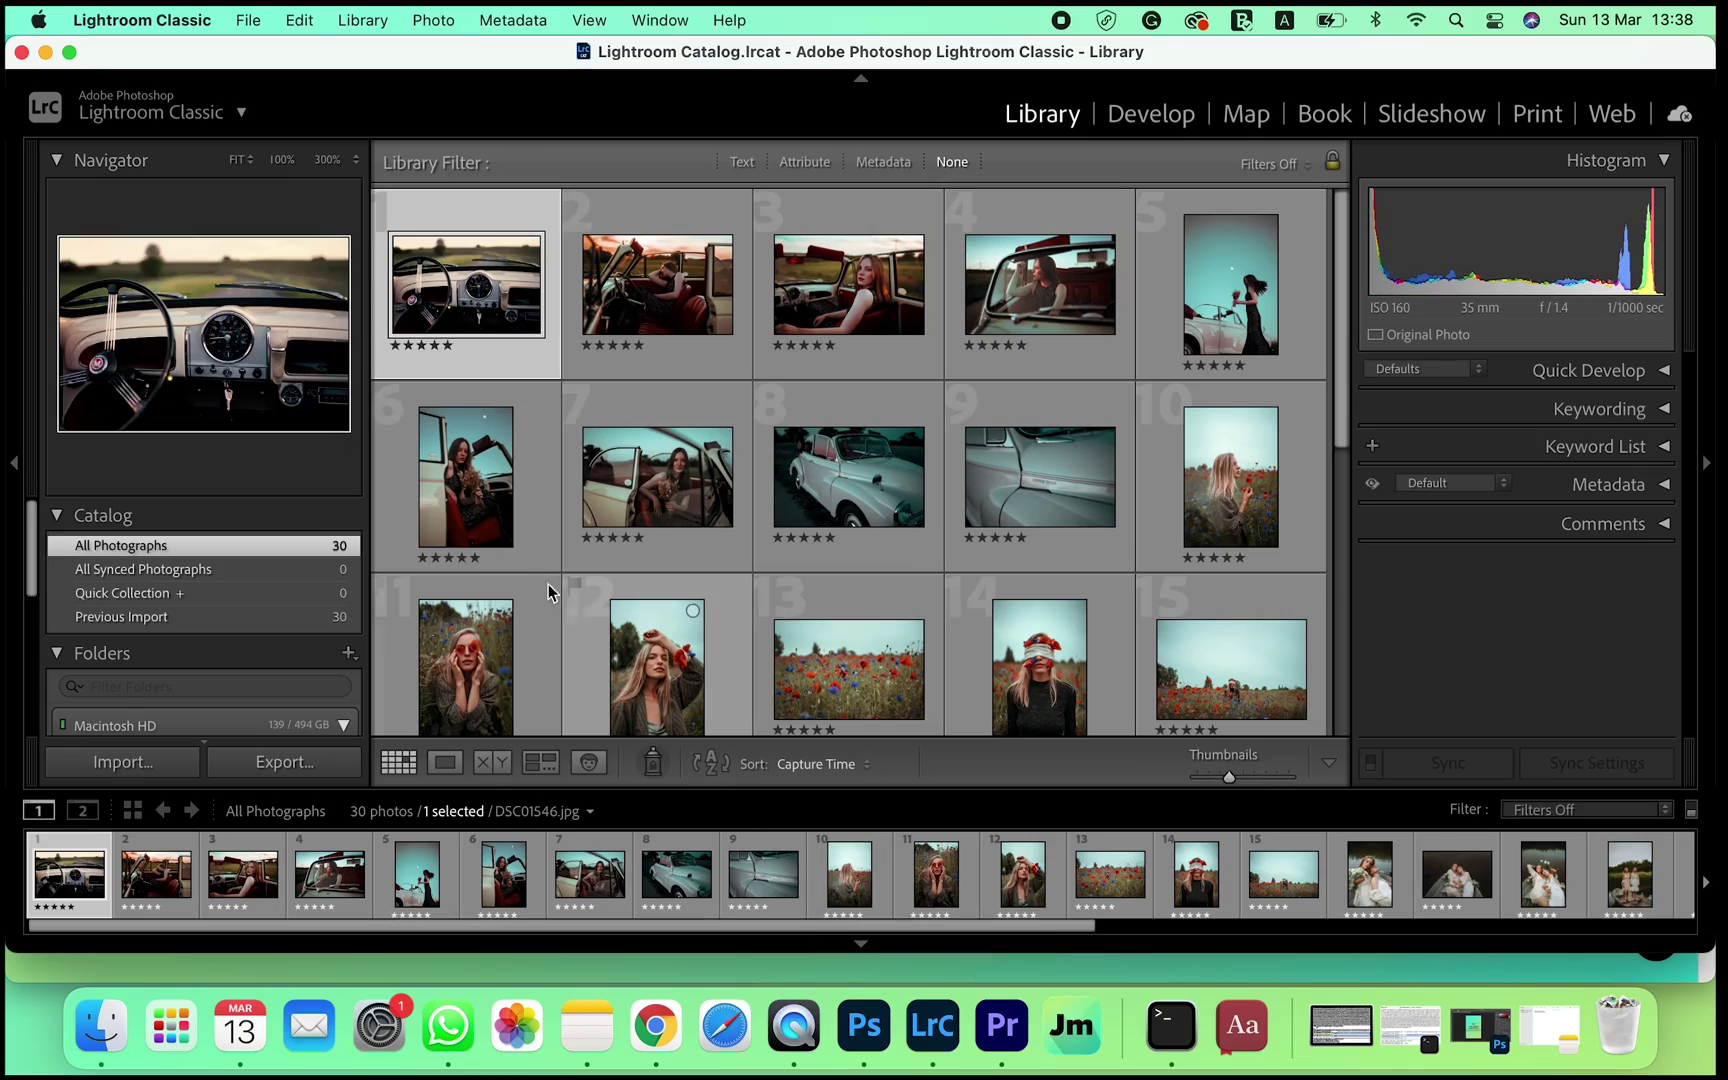
click(248, 21)
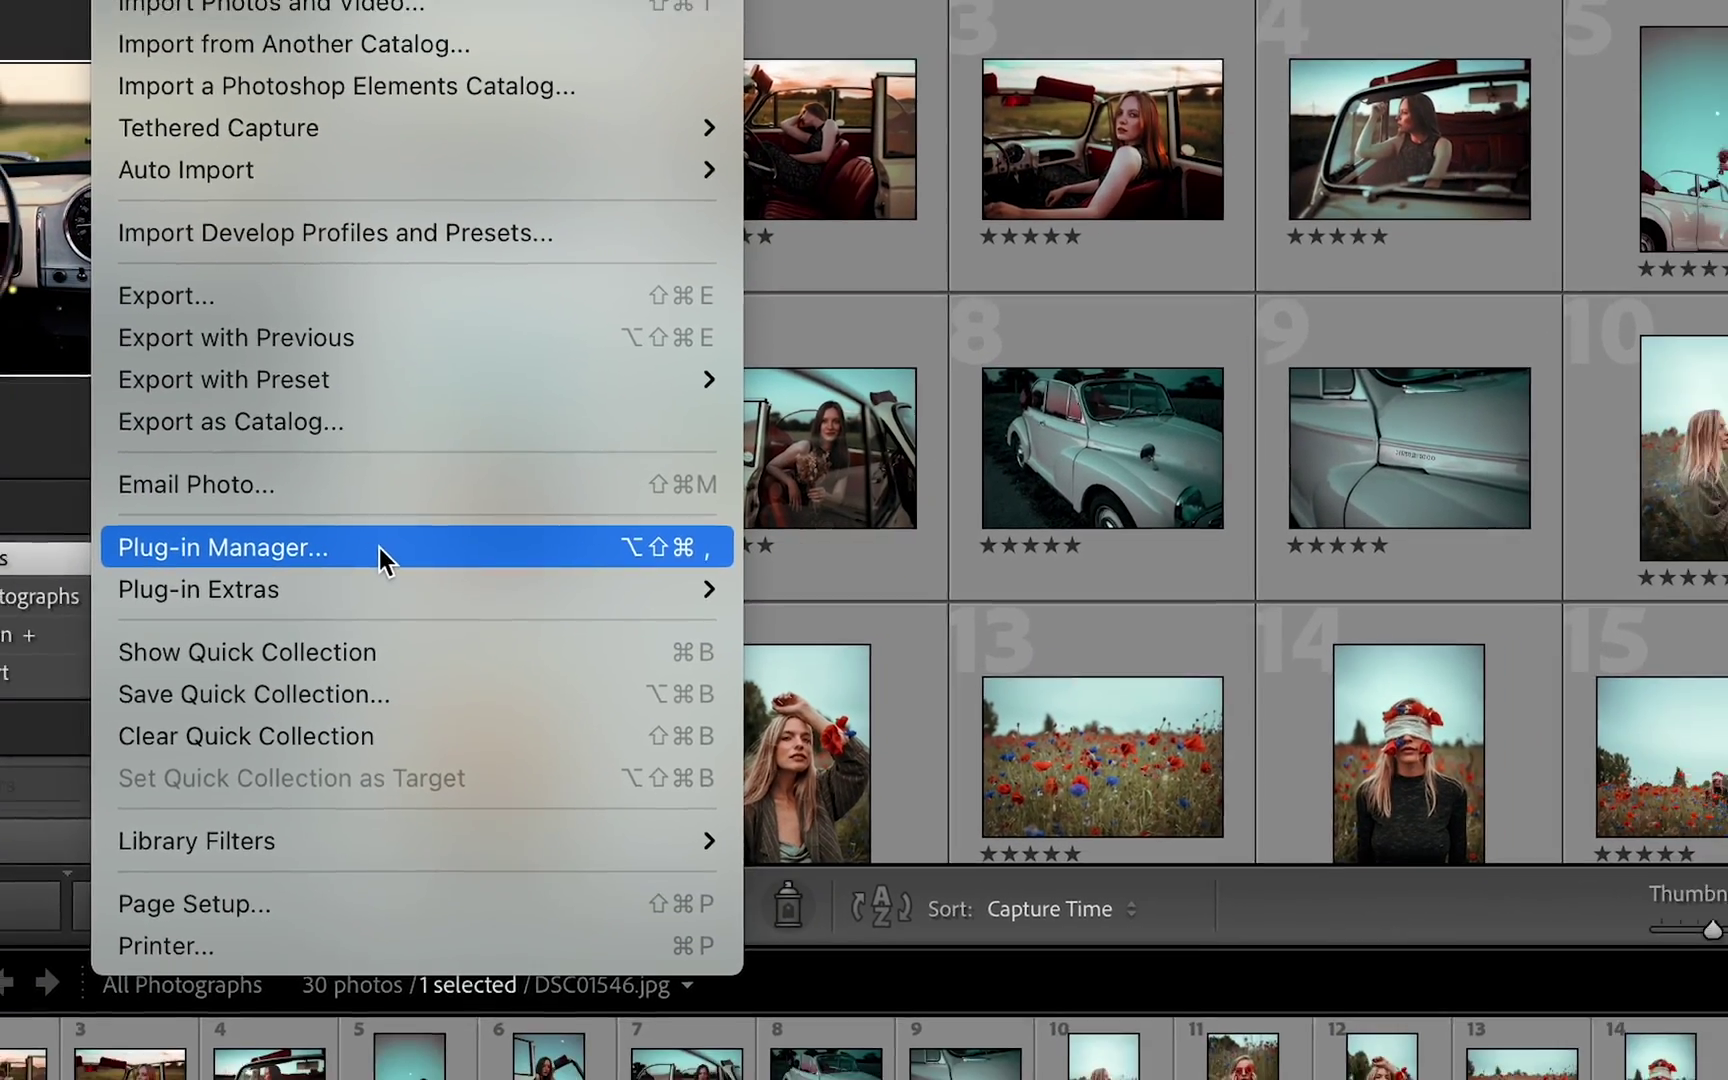
Add jpegmini.lrplugin from Documents through the Plug-in Manager's Add button
click(374, 546)
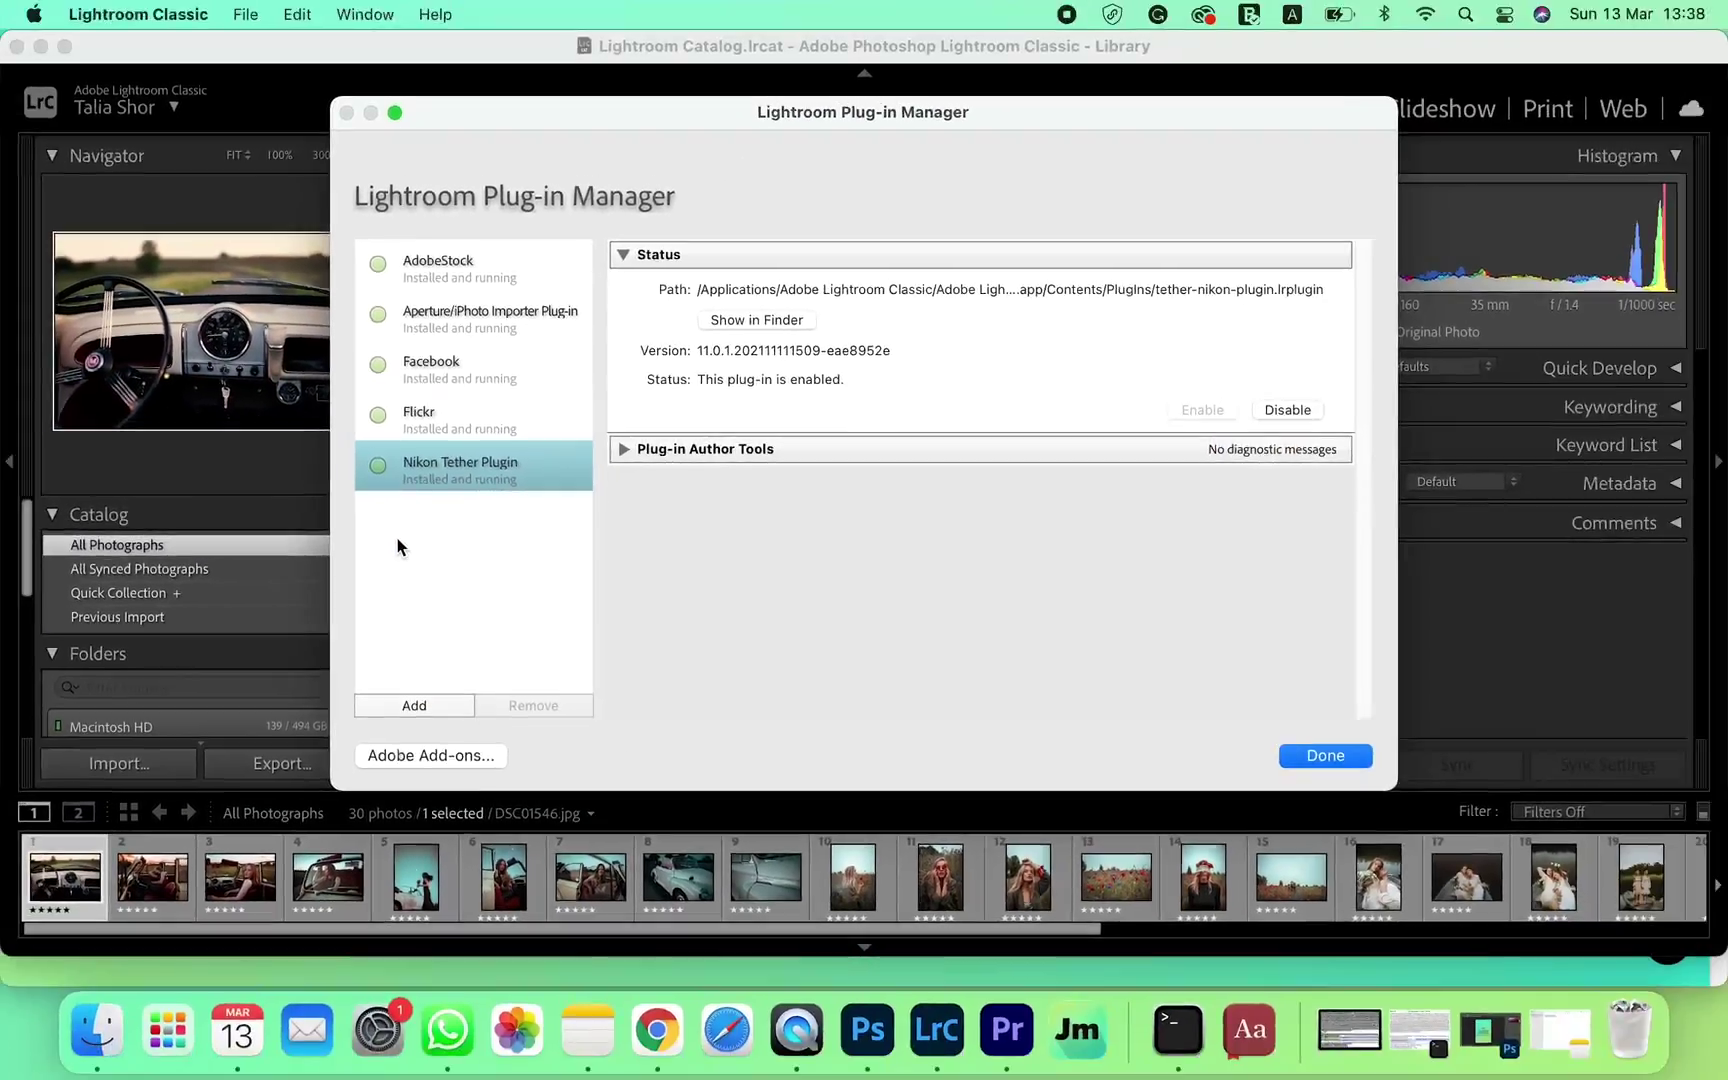
click(433, 705)
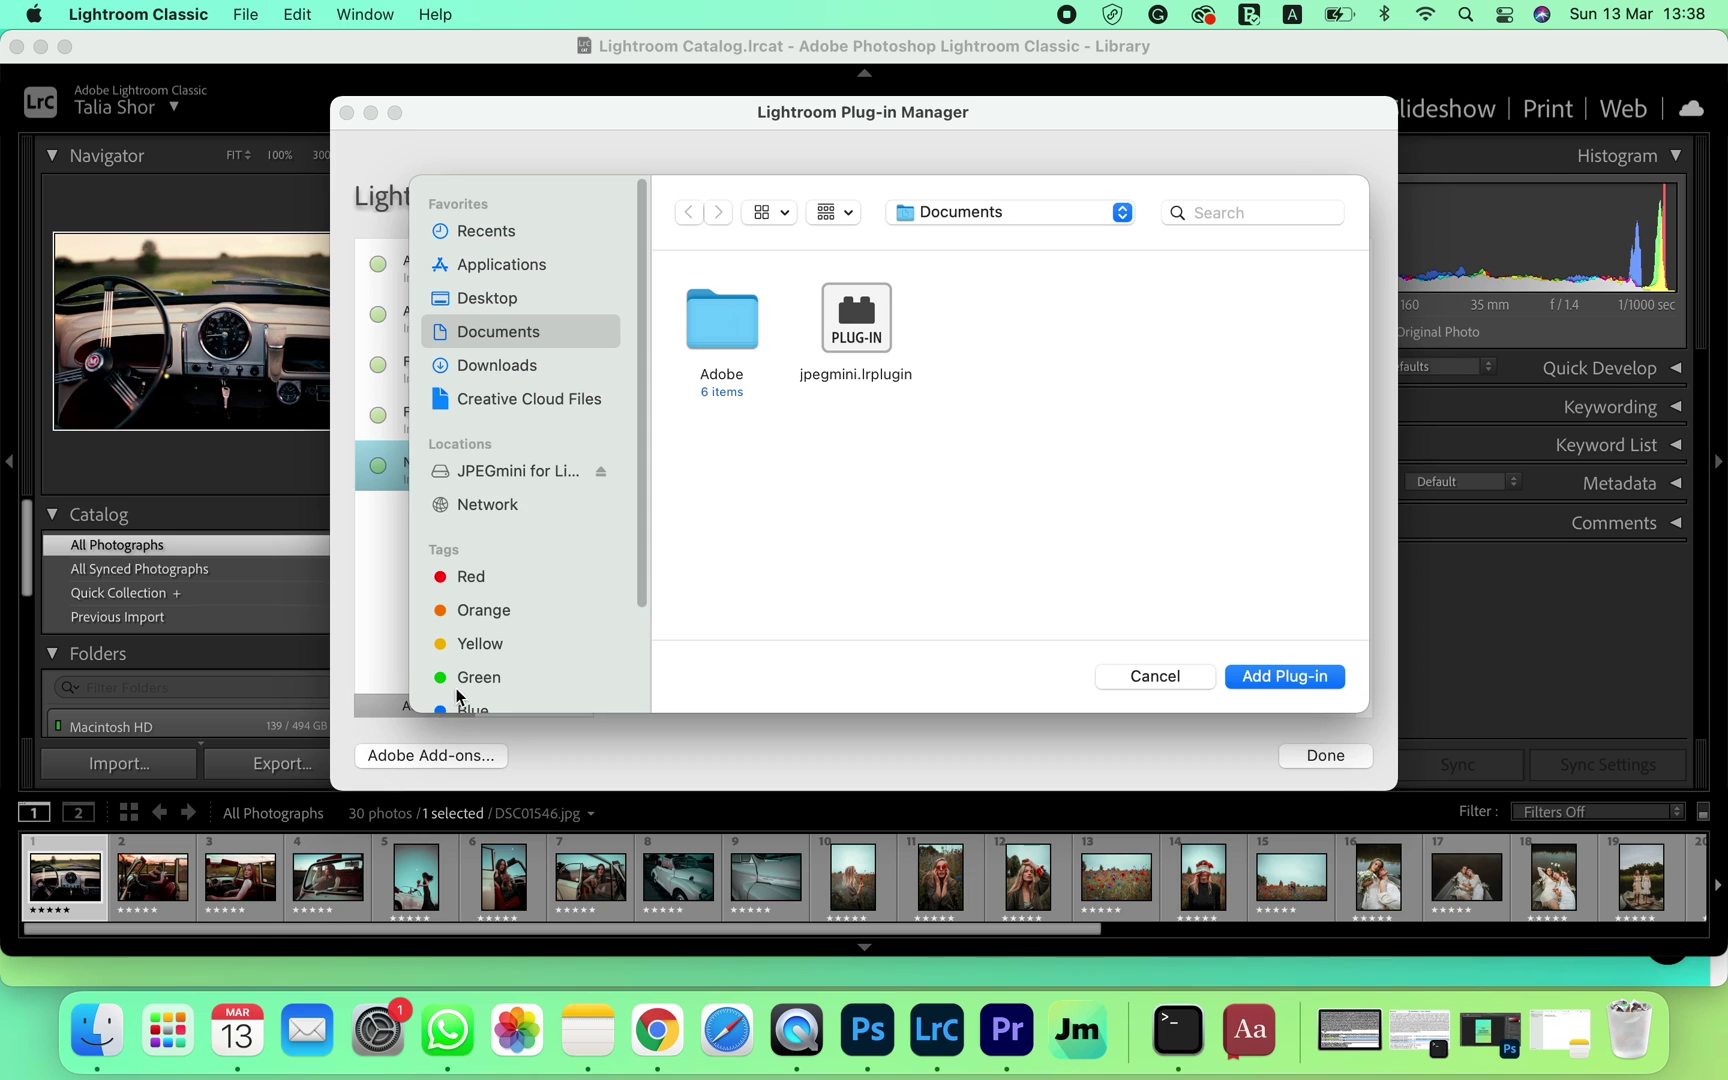
double_click(841, 357)
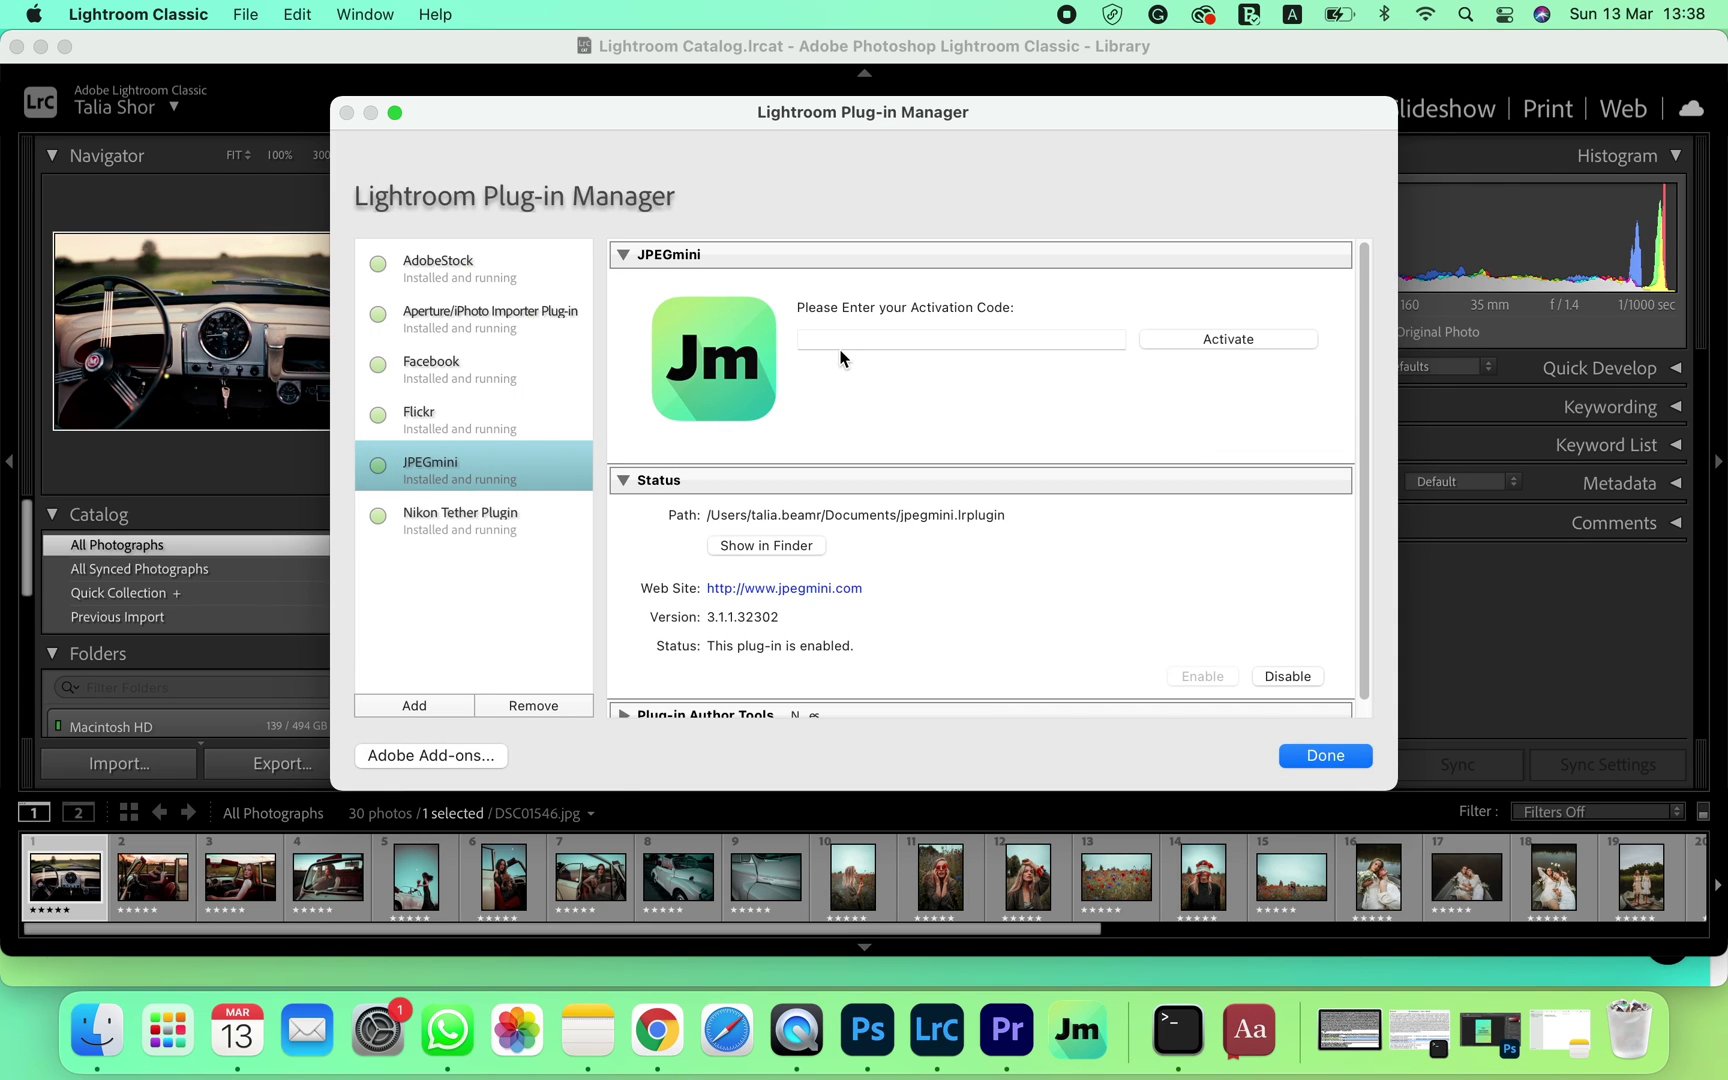
Copy the JPEGmini activation code from Notes and return to the Plug-in Manager
click(586, 1029)
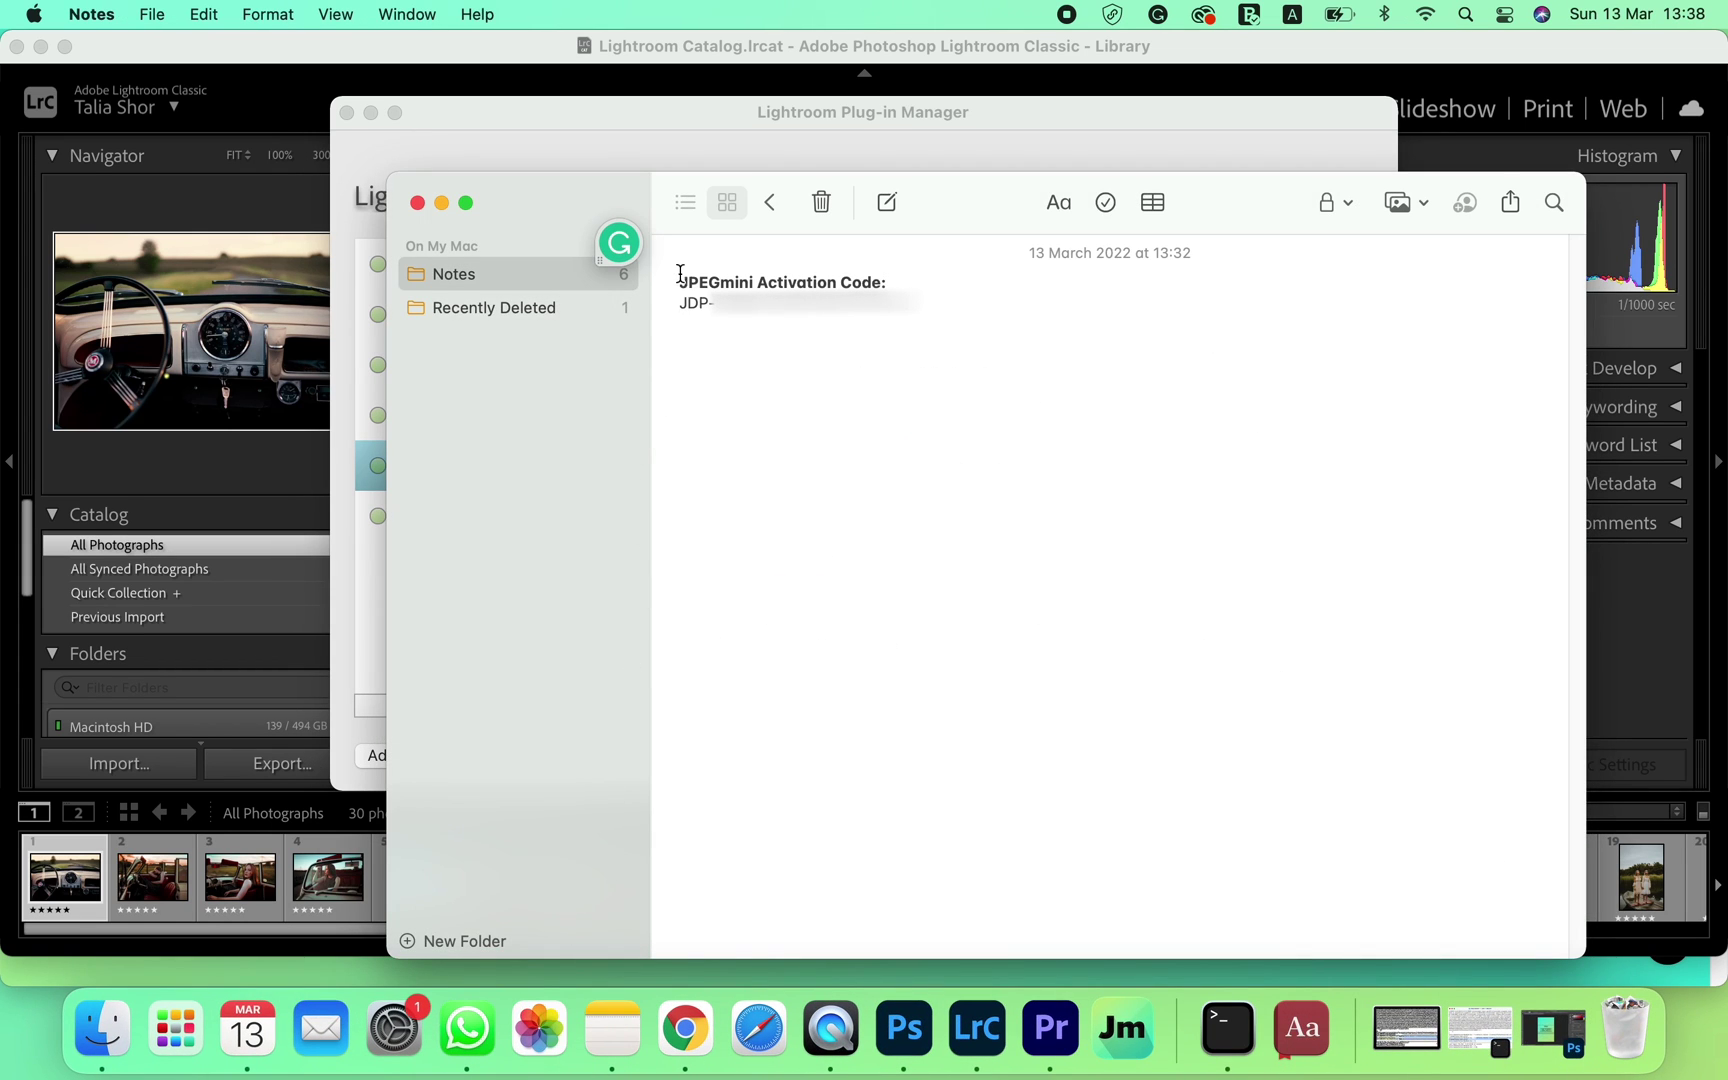
drag(681, 304, 904, 316)
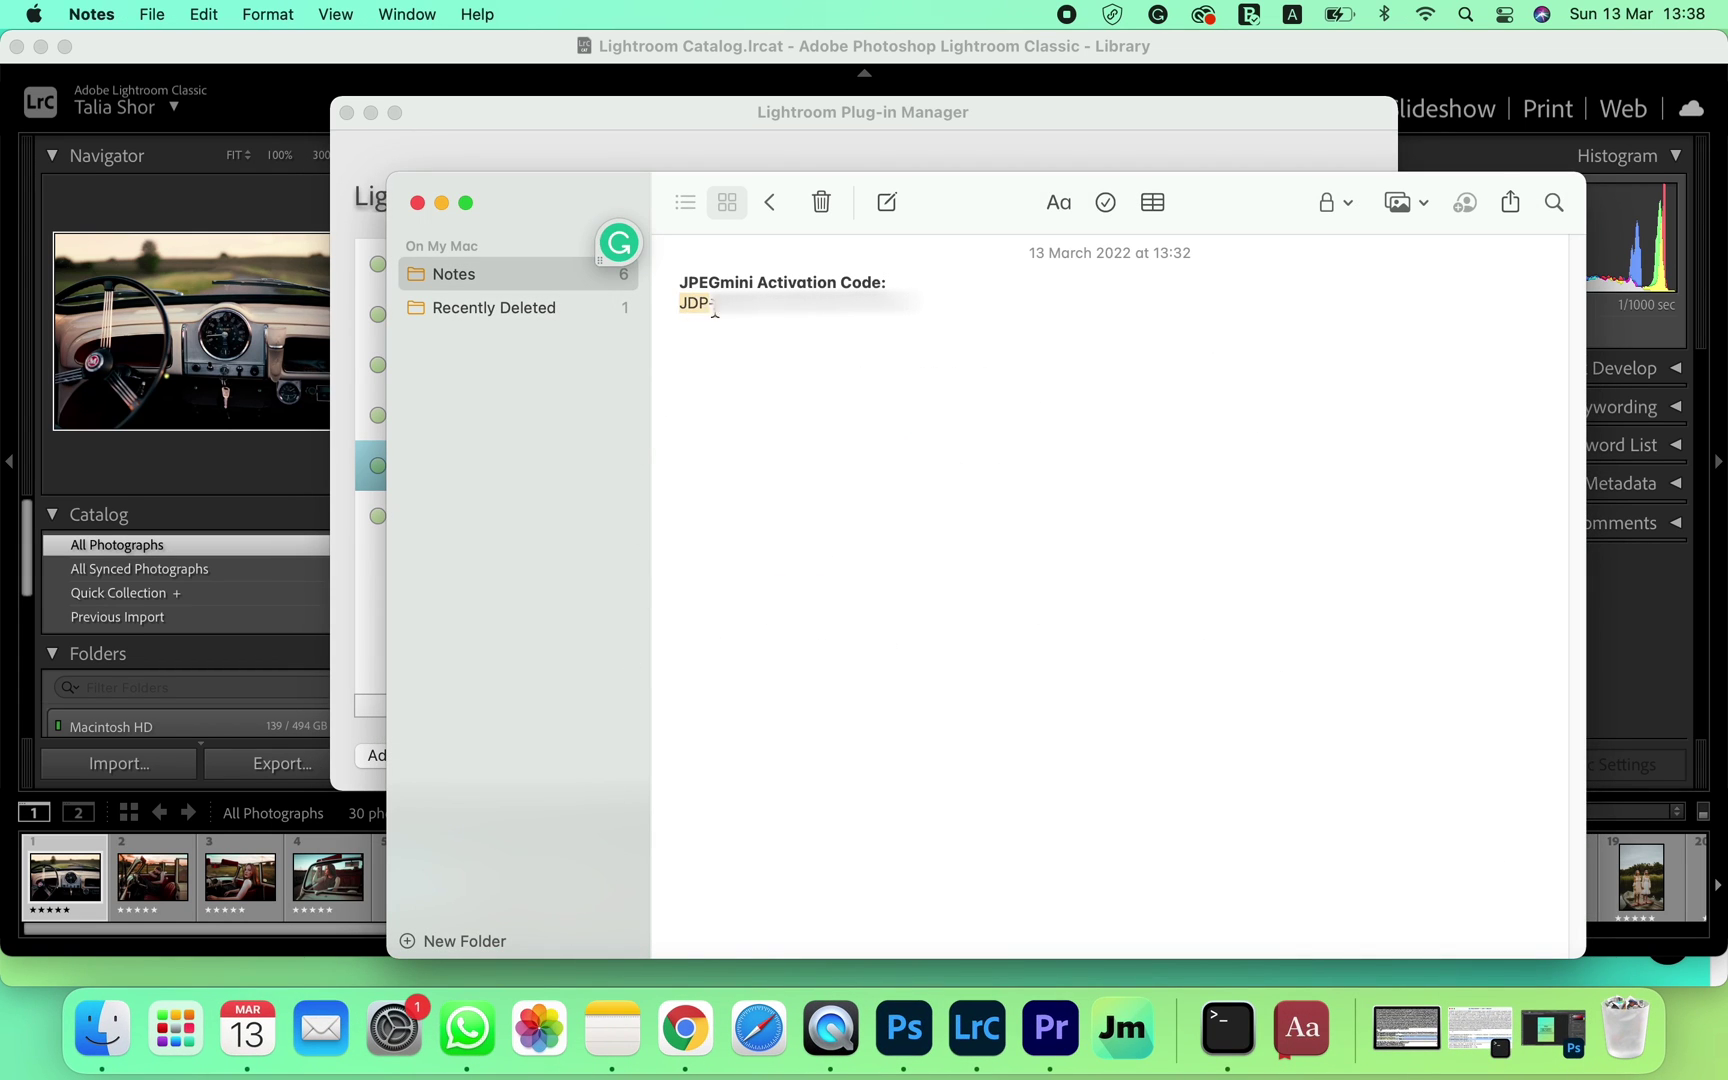
right_click(891, 305)
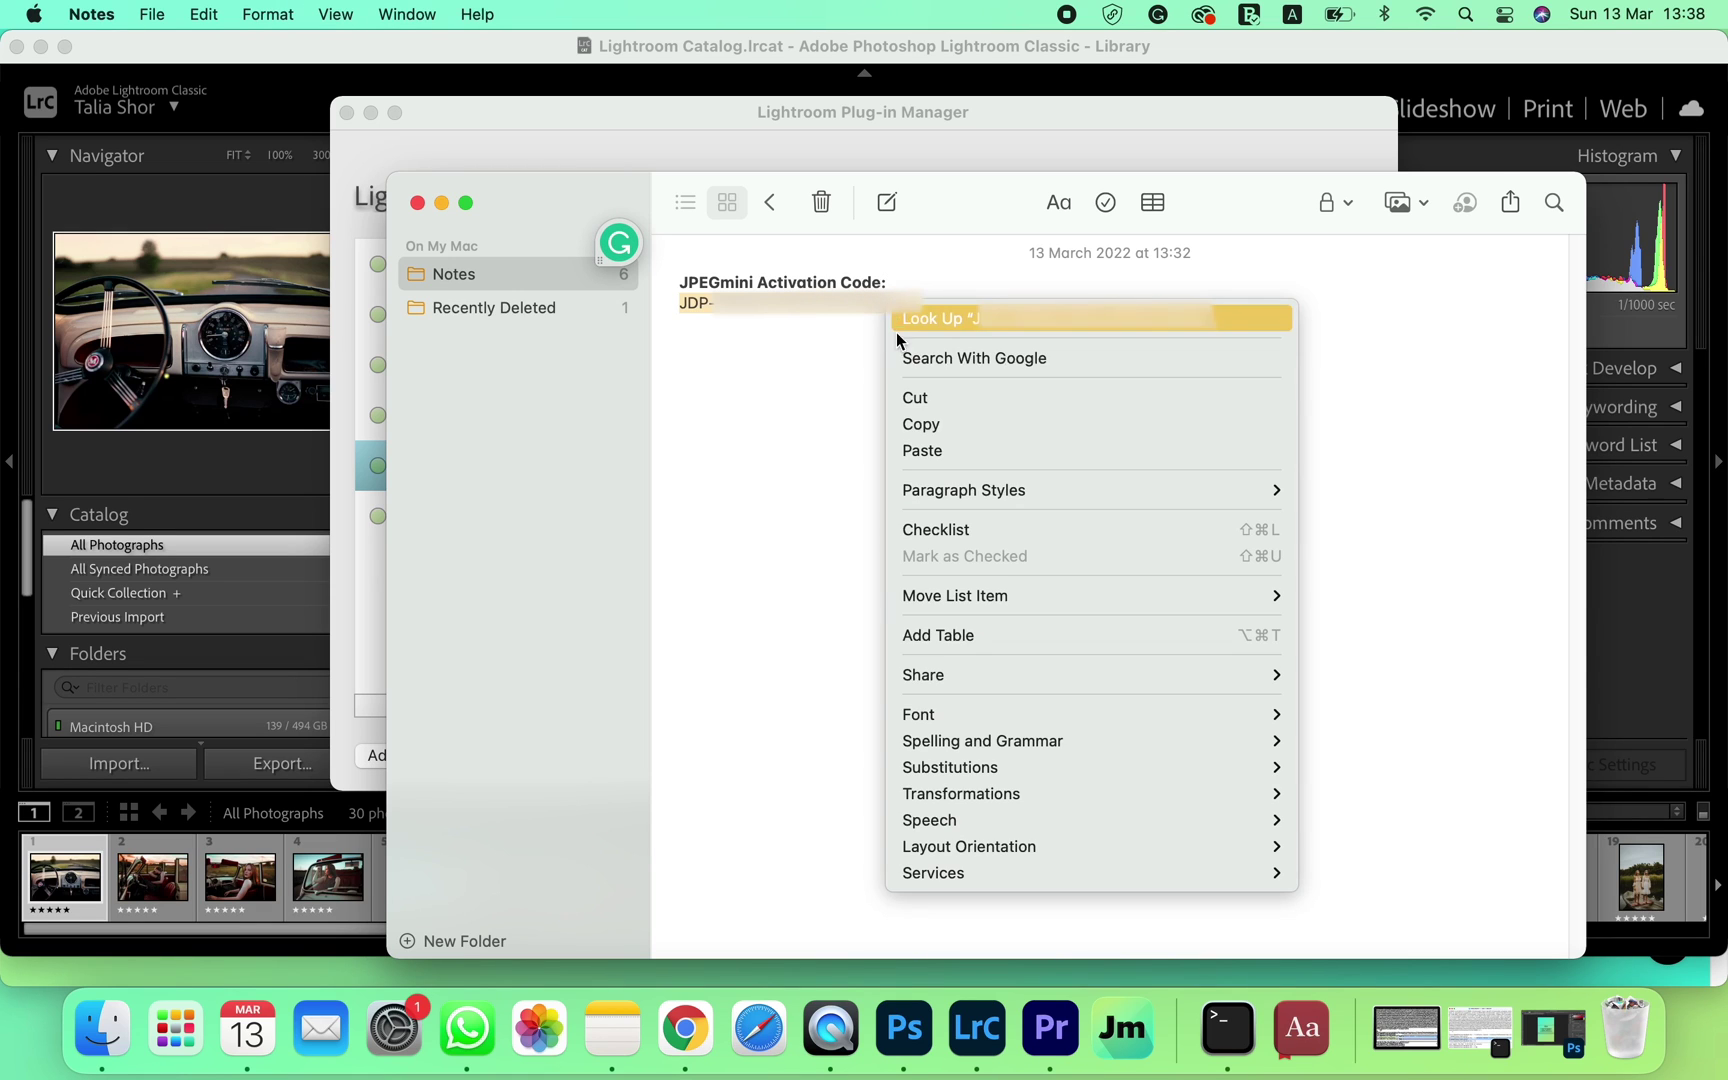
click(932, 424)
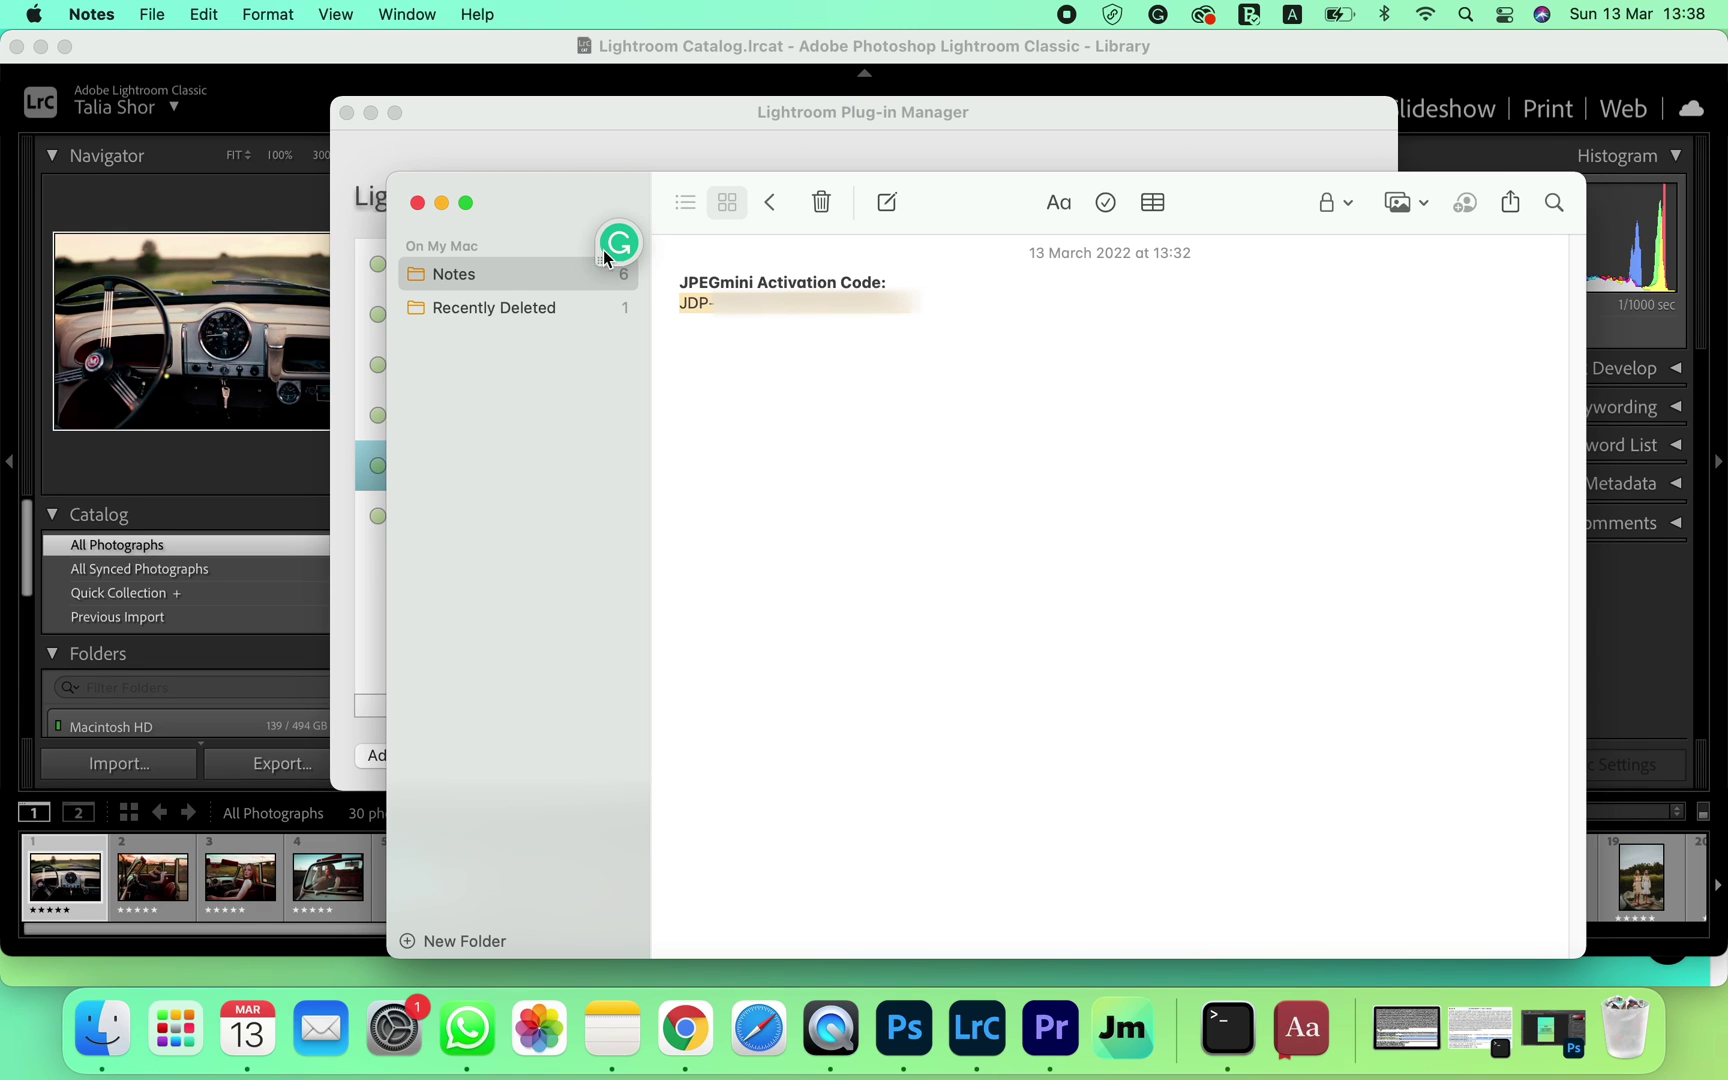
click(437, 169)
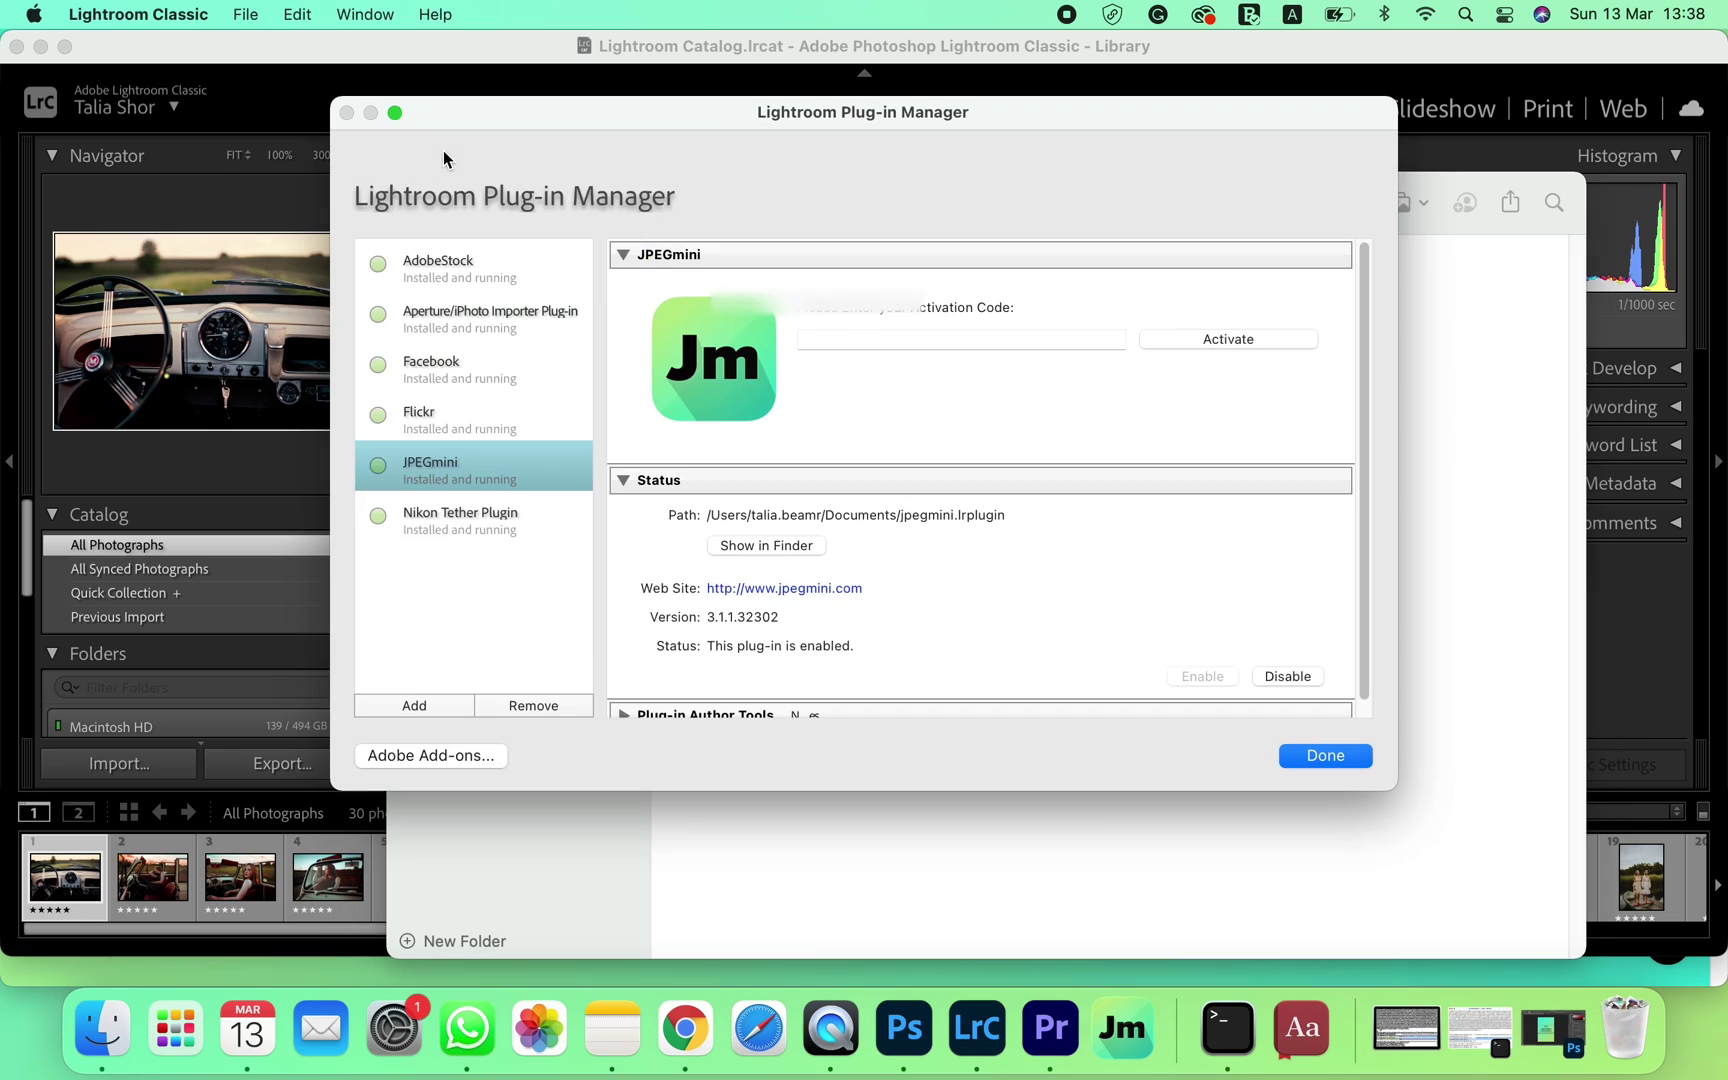
Paste the activation code into the JPEGmini field and activate the plug-in
click(820, 337)
right_click(826, 340)
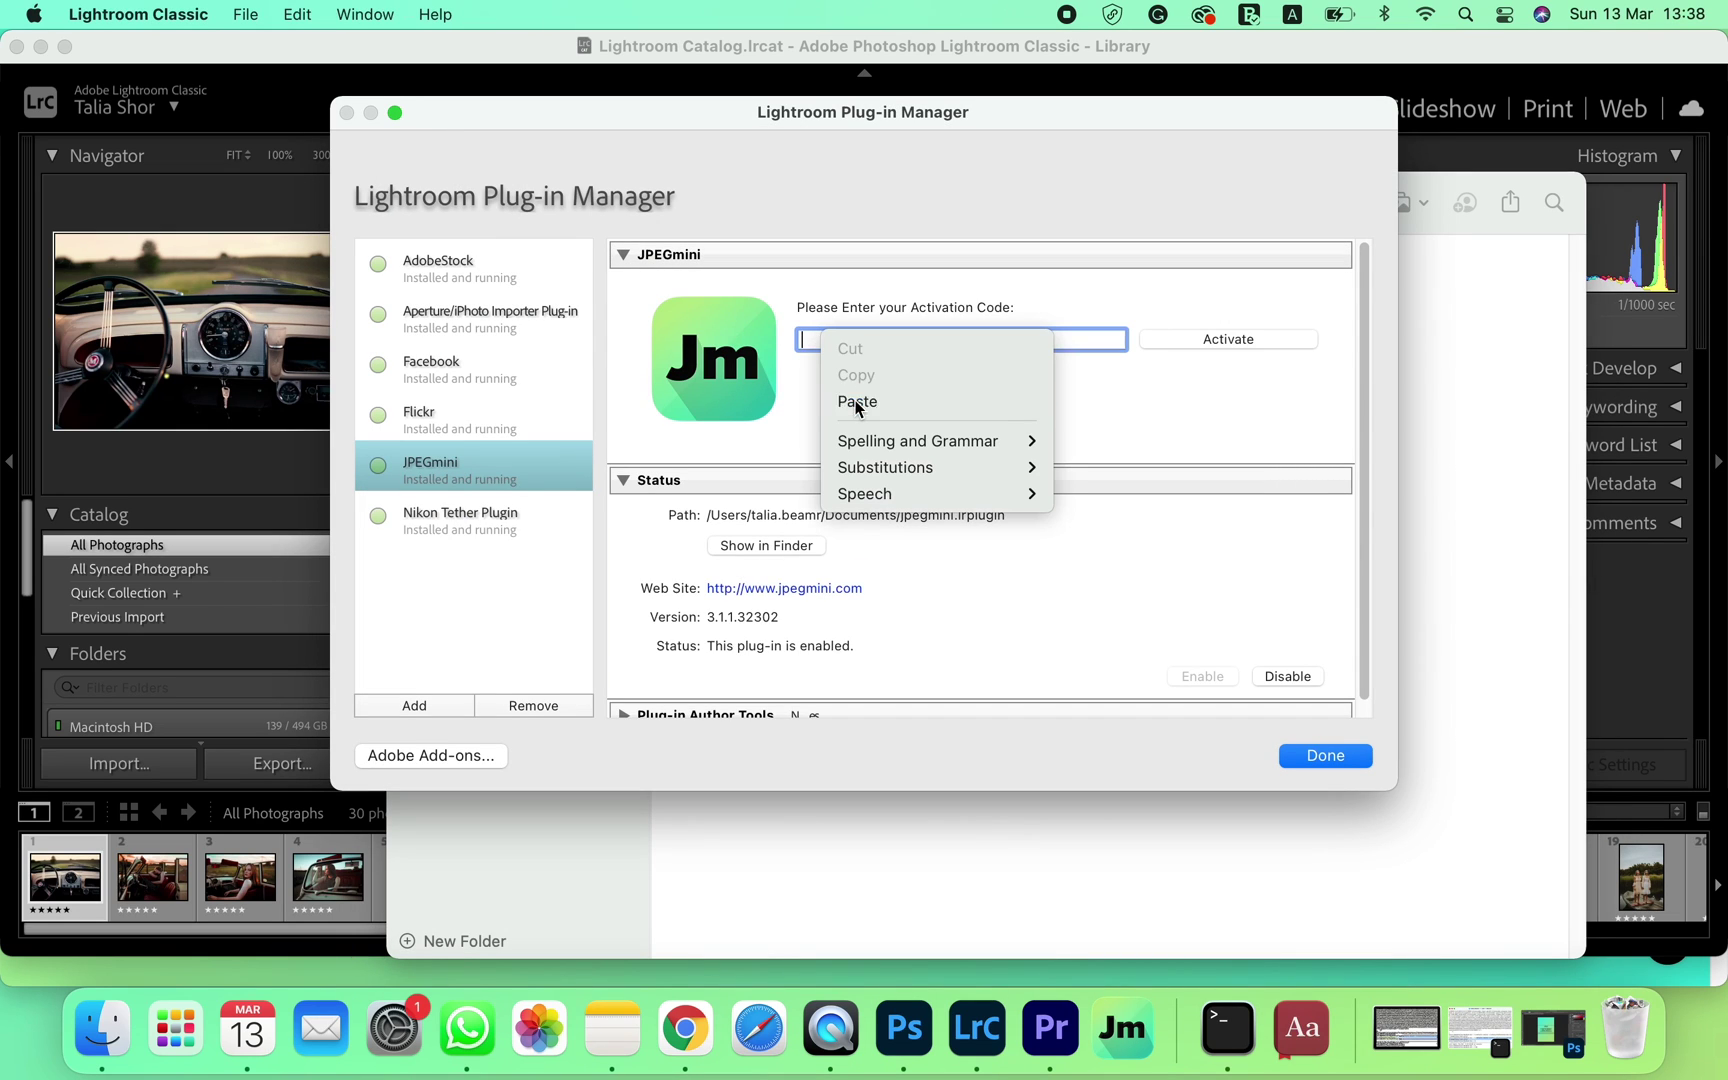
click(857, 401)
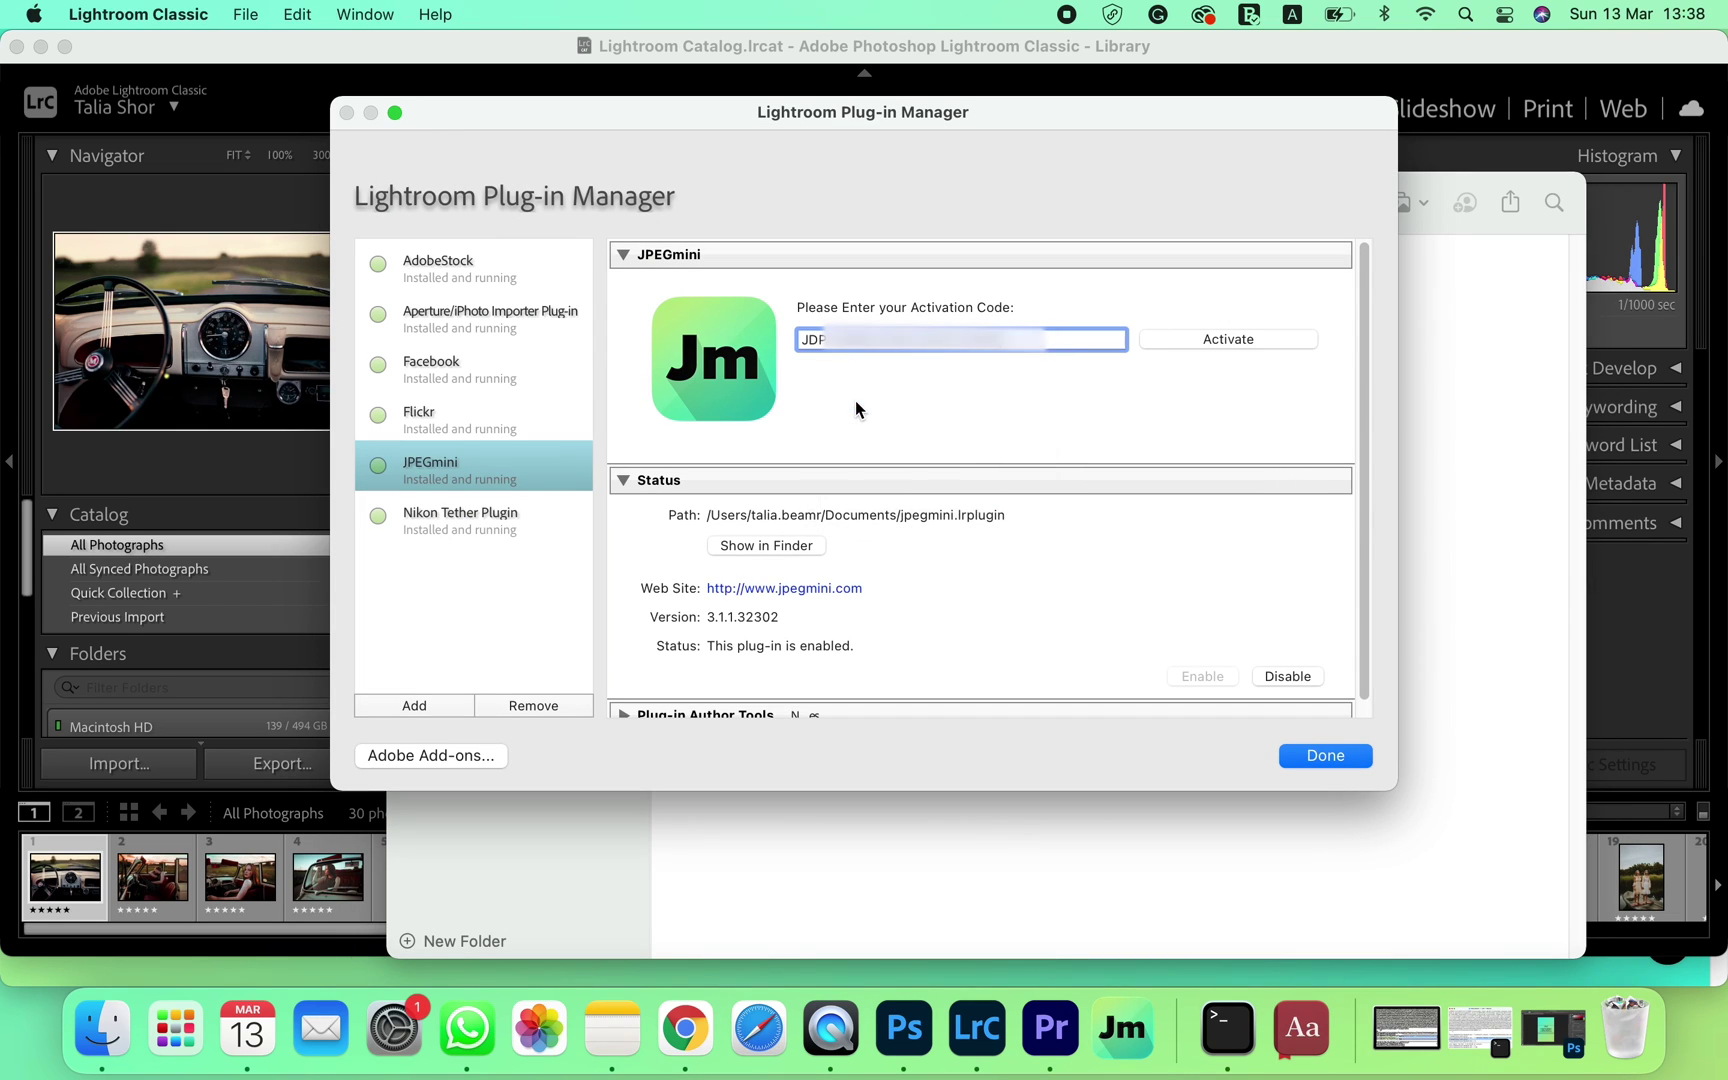
click(1174, 338)
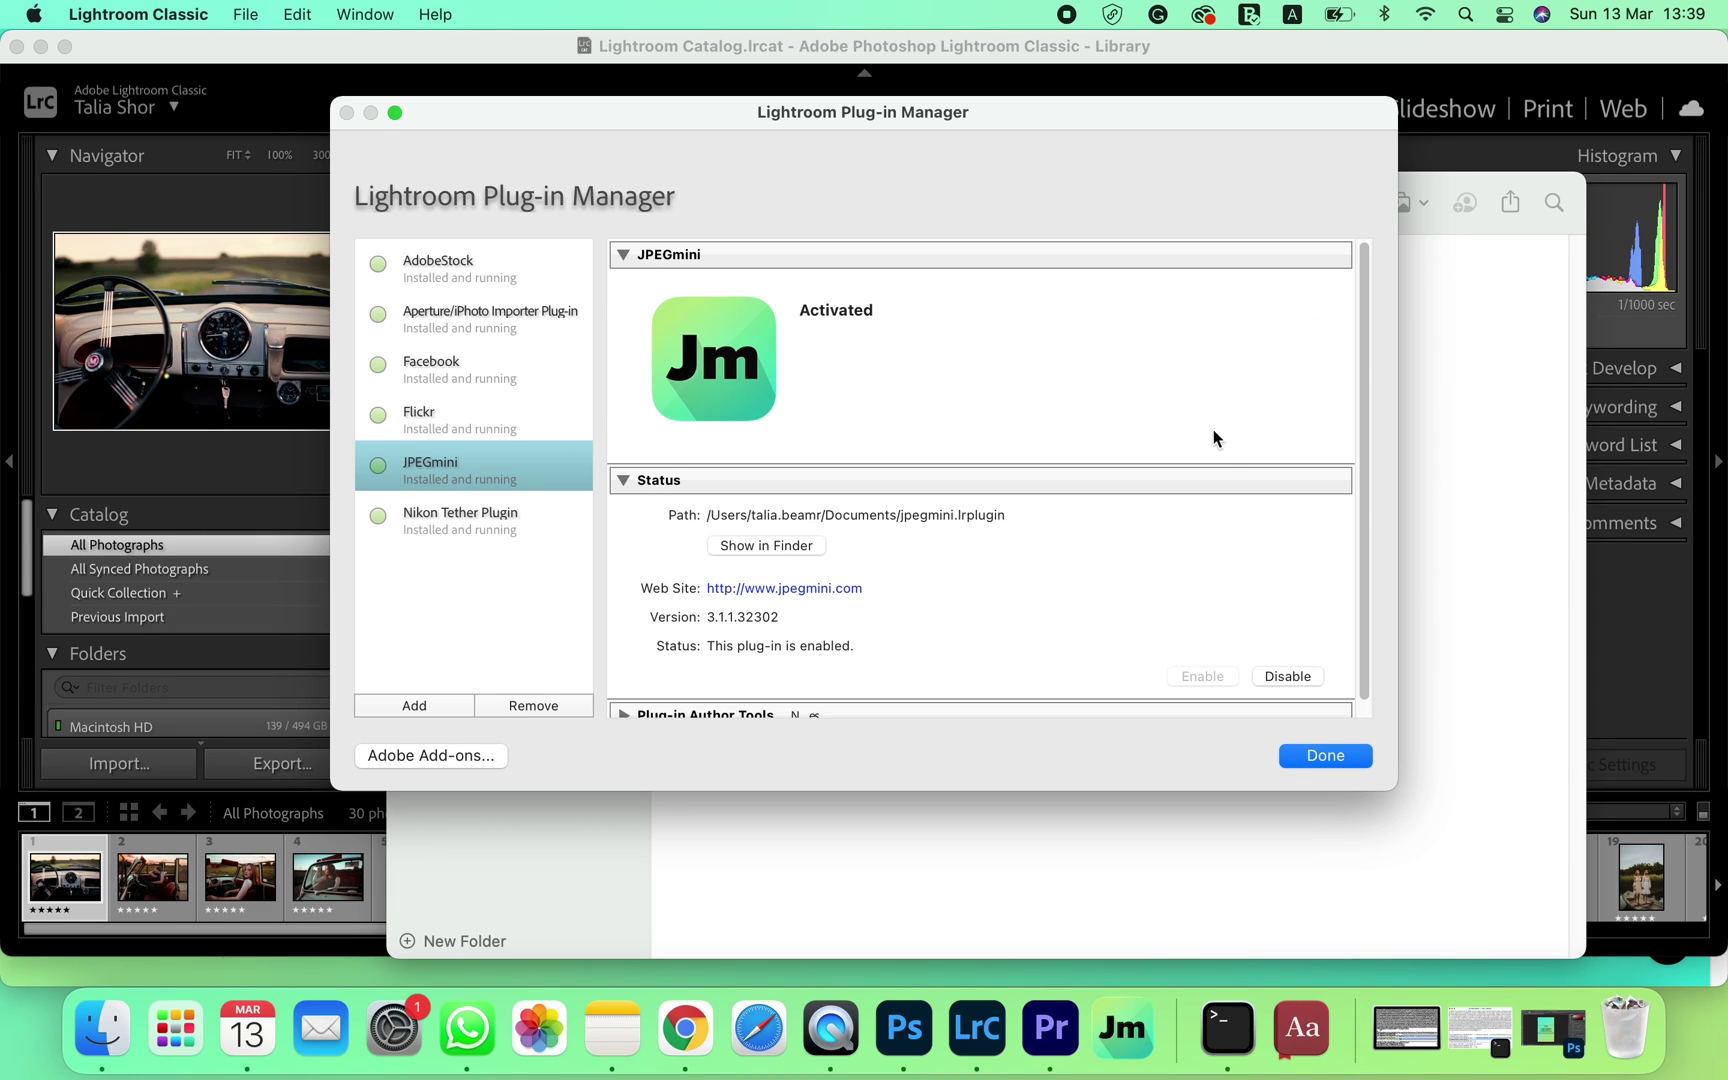
Close the Plug-in Manager and select photo 12 in the grid for export
click(1336, 761)
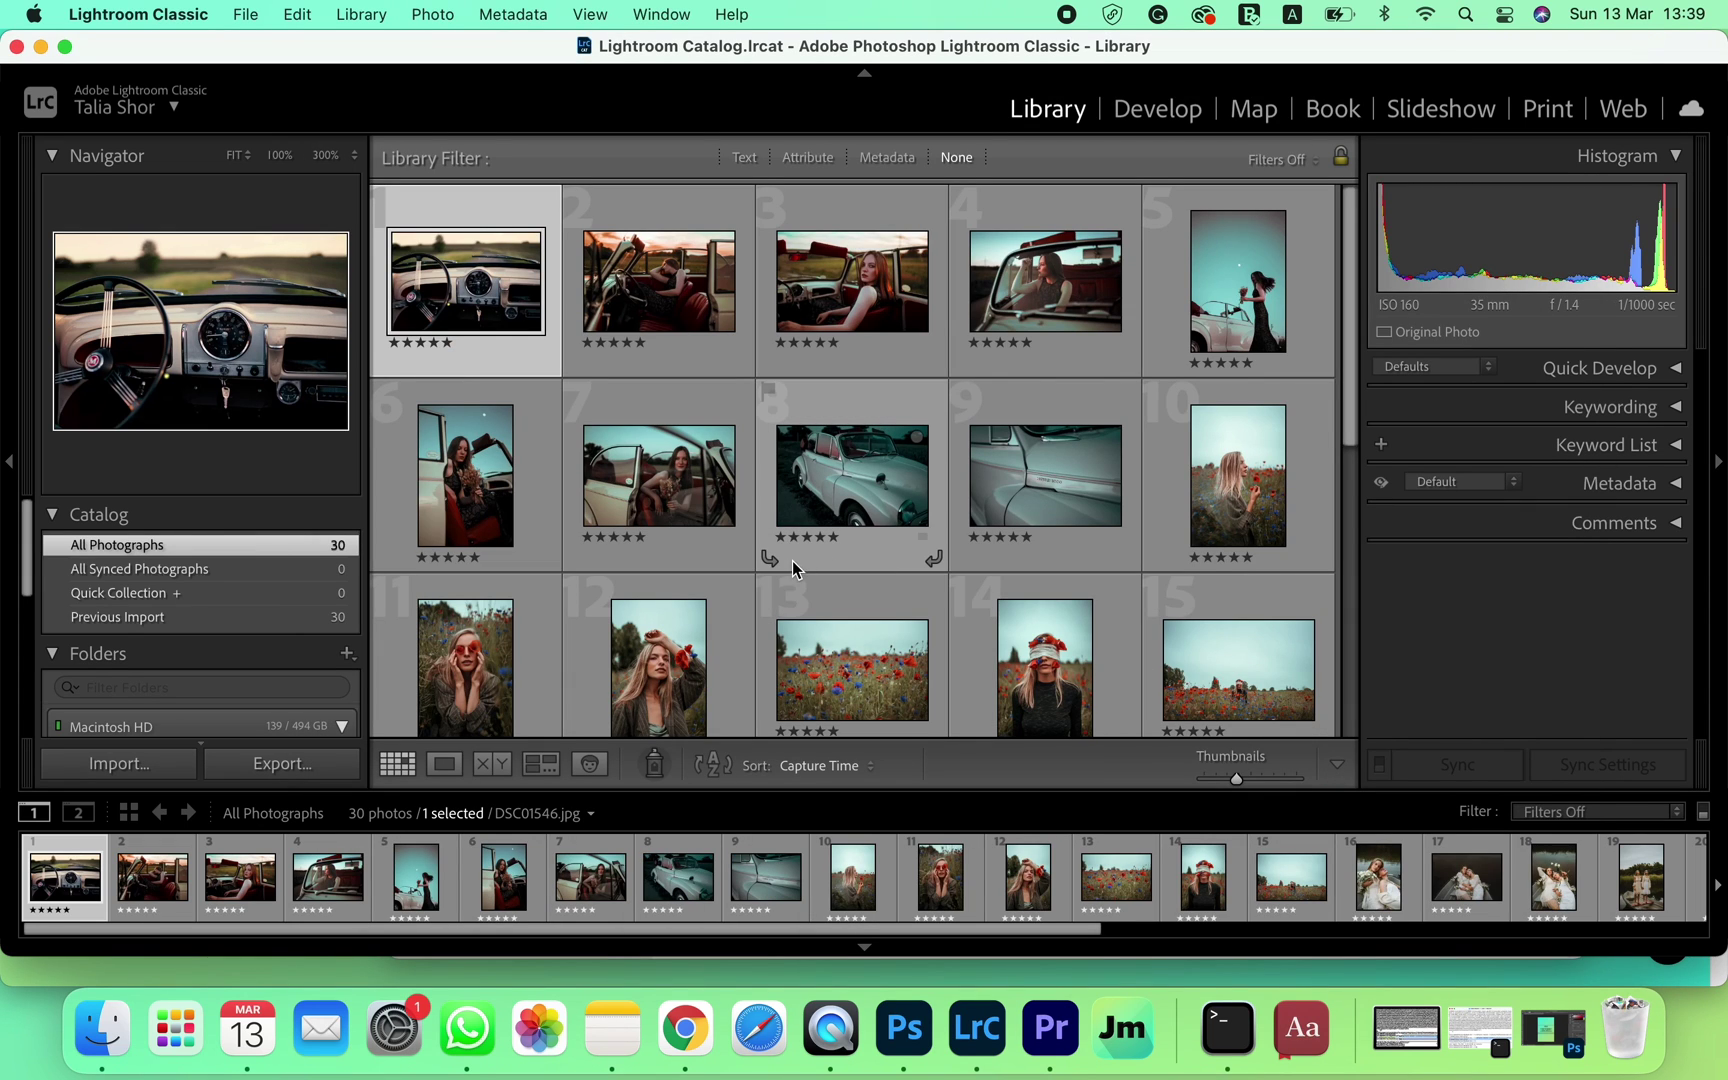
scroll(791, 561, down, 3)
scroll(785, 557, down, 3)
scroll(783, 558, down, 1)
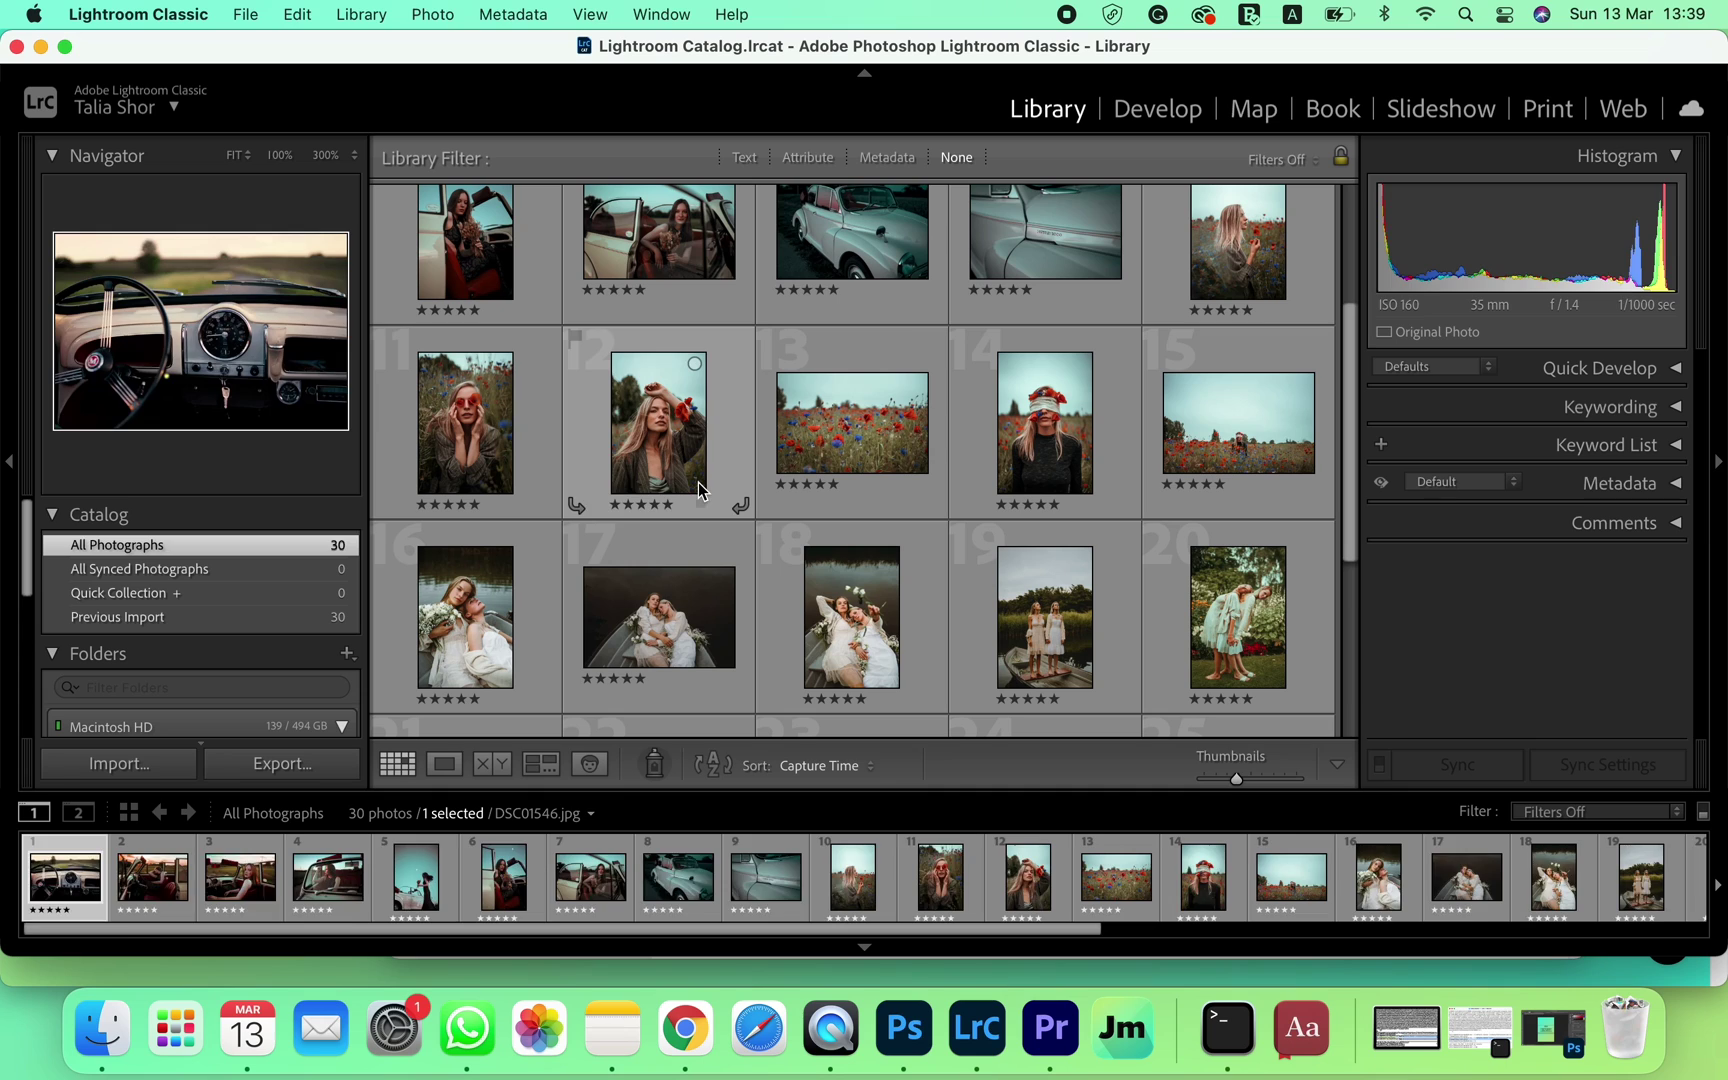
click(664, 445)
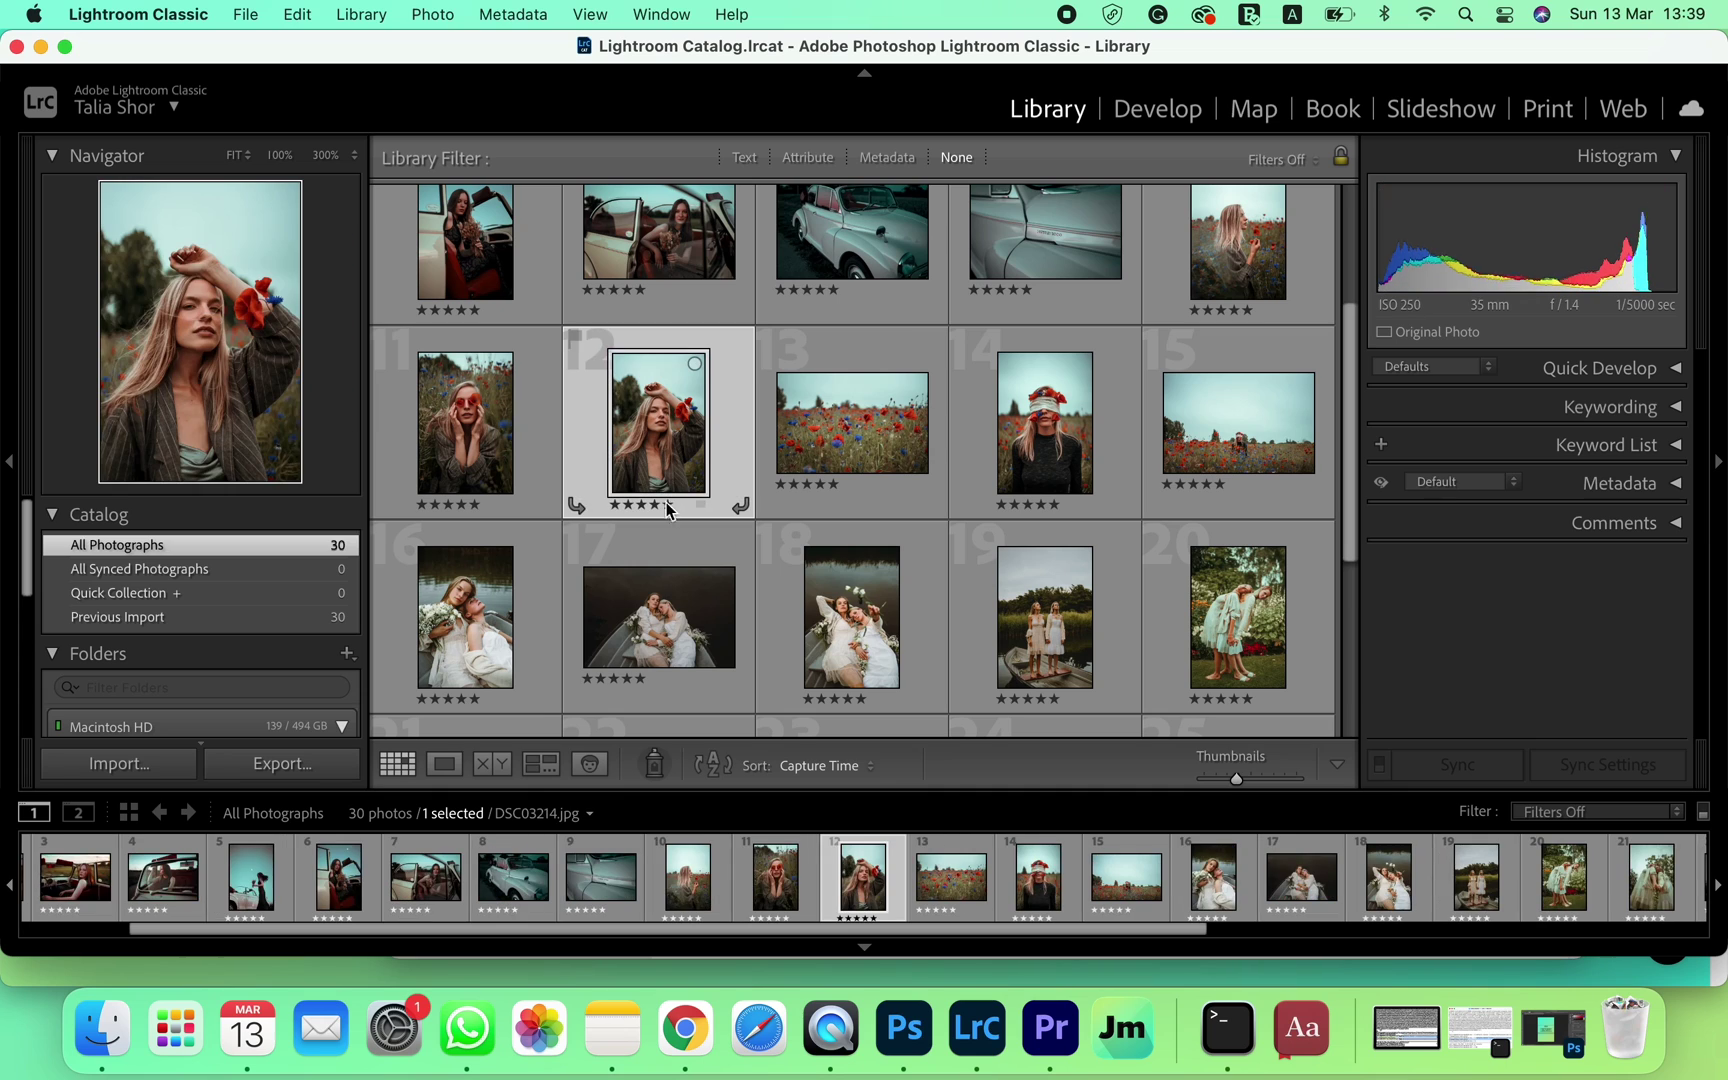
Bring up the Export One File dialog showing JPEGmini under Post-Process Actions
click(324, 763)
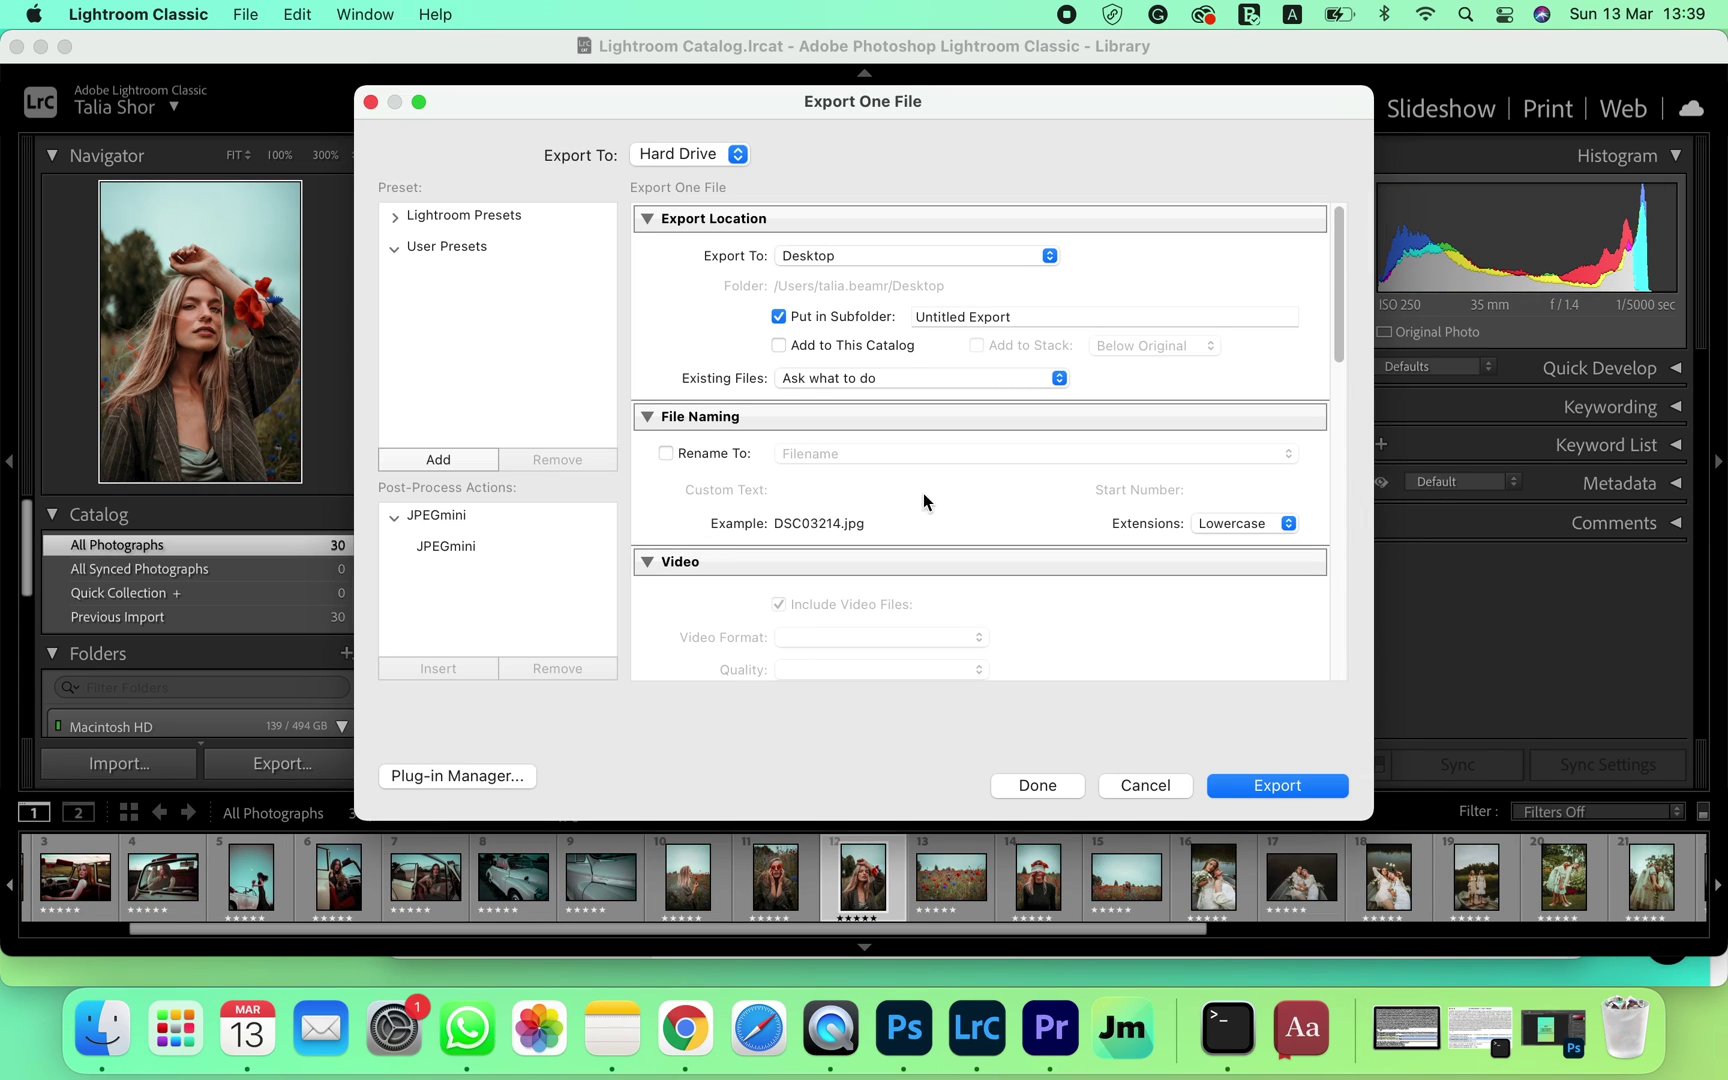
scroll(935, 493, down, 3)
scroll(933, 493, down, 3)
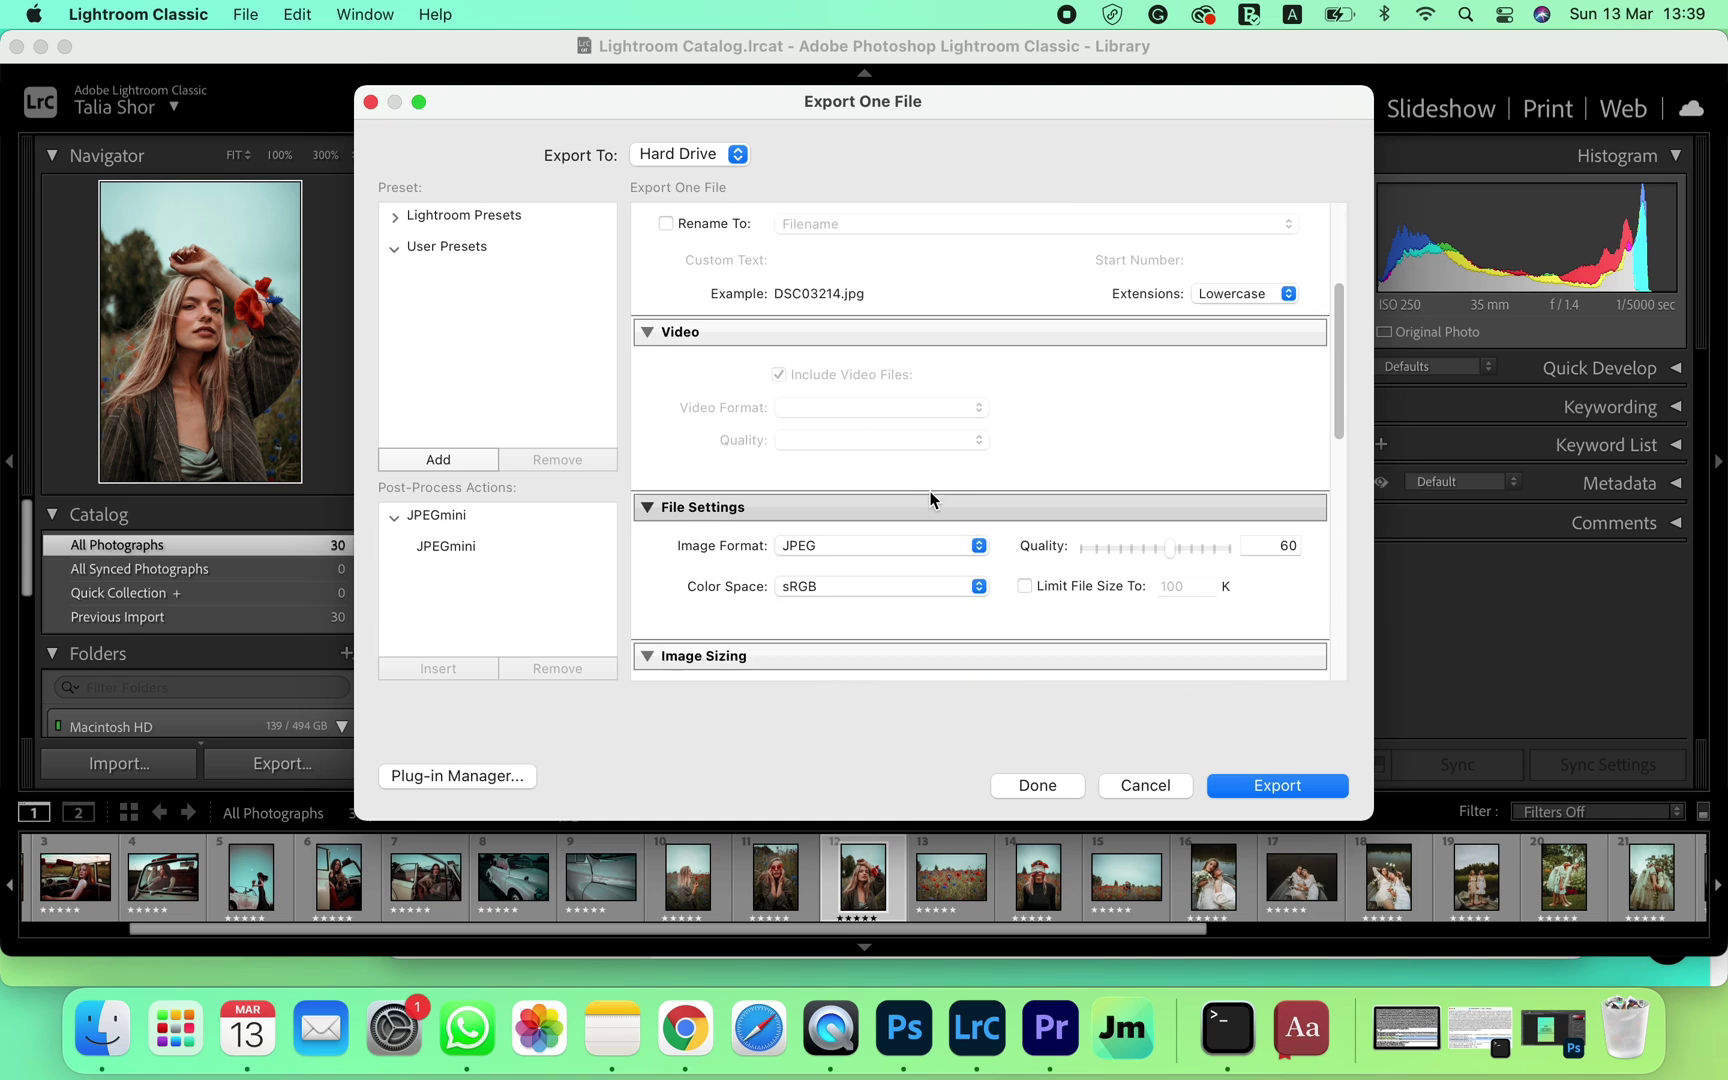
scroll(931, 491, down, 3)
scroll(927, 492, down, 3)
scroll(928, 492, down, 3)
scroll(928, 492, down, 3)
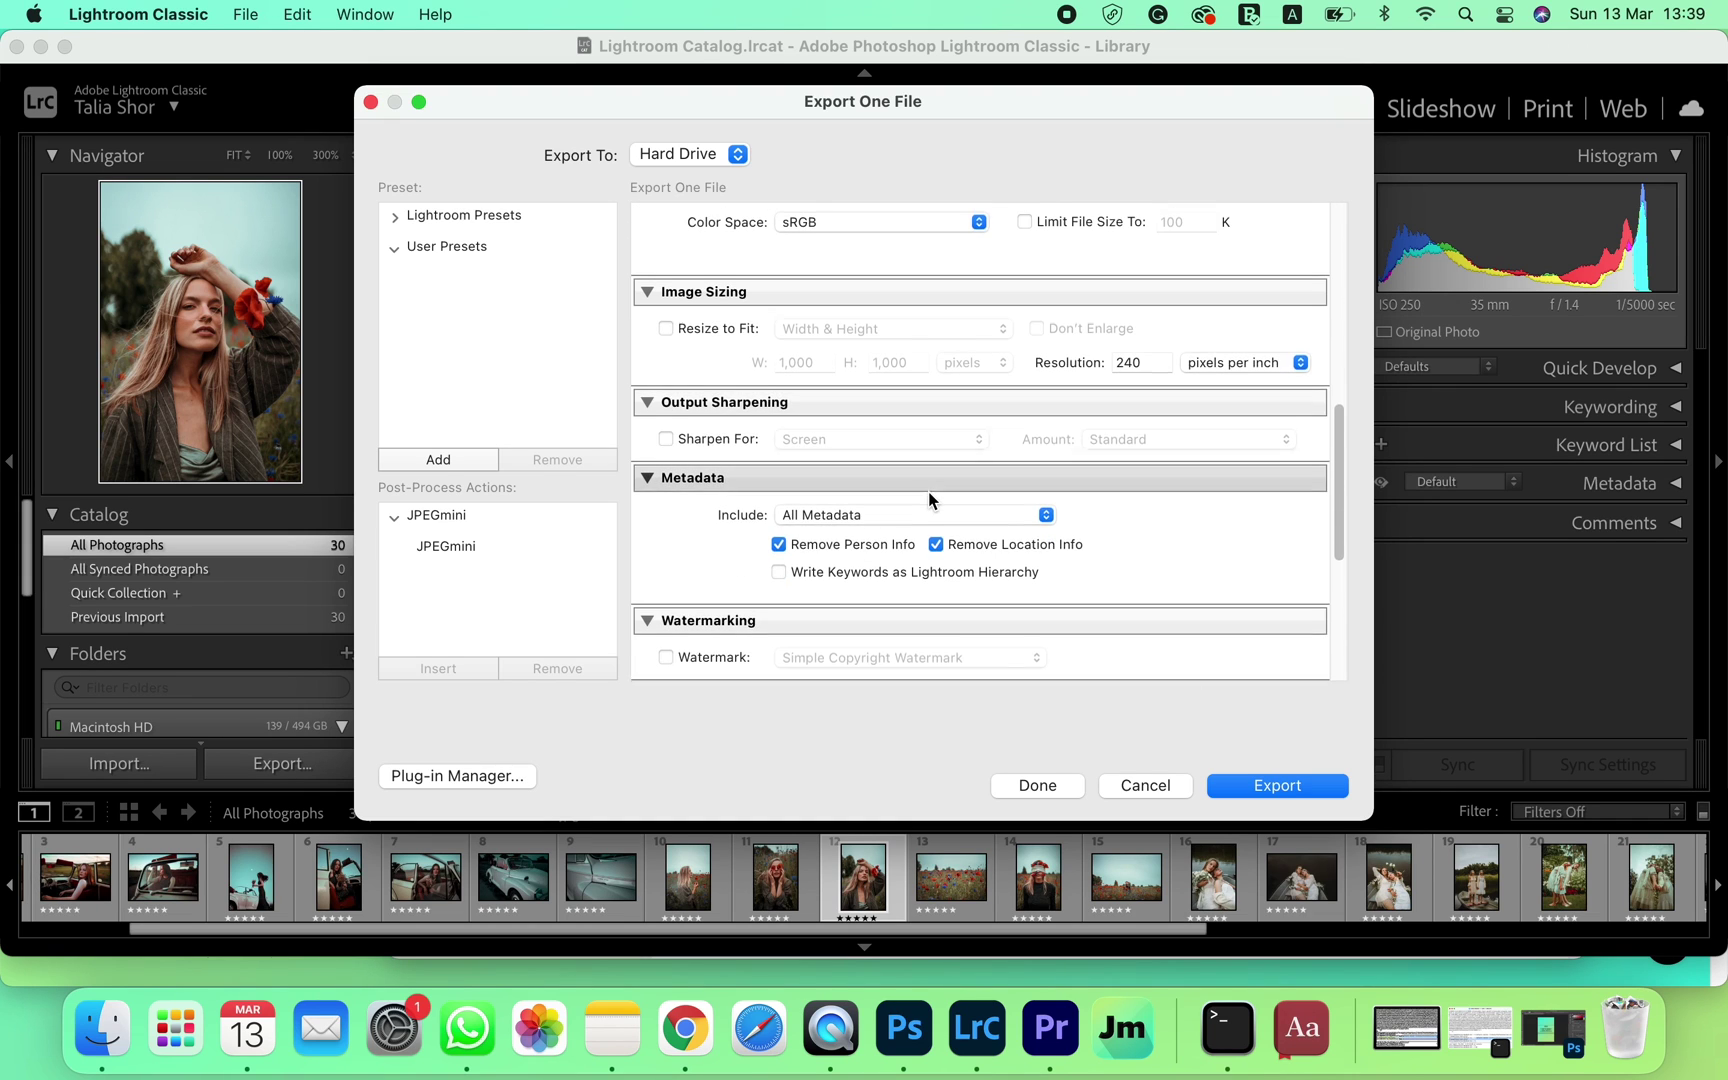
scroll(928, 491, down, 3)
scroll(929, 492, down, 2)
scroll(929, 491, down, 1)
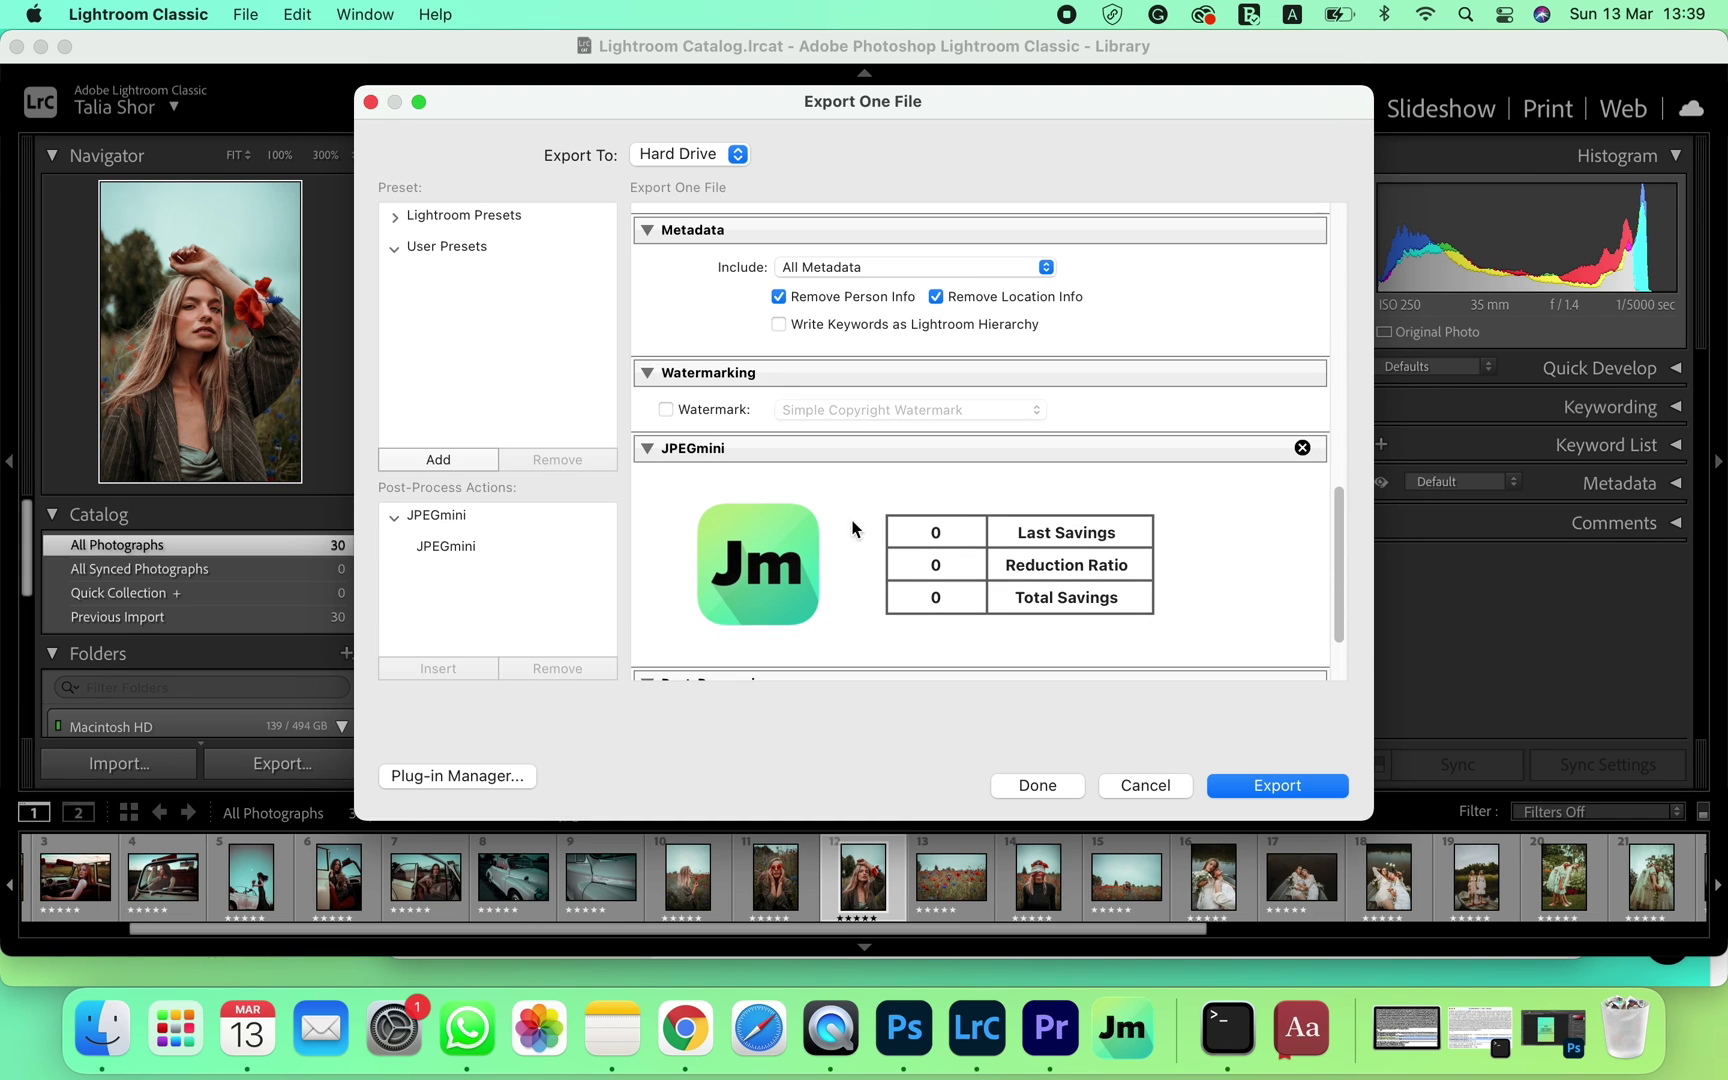